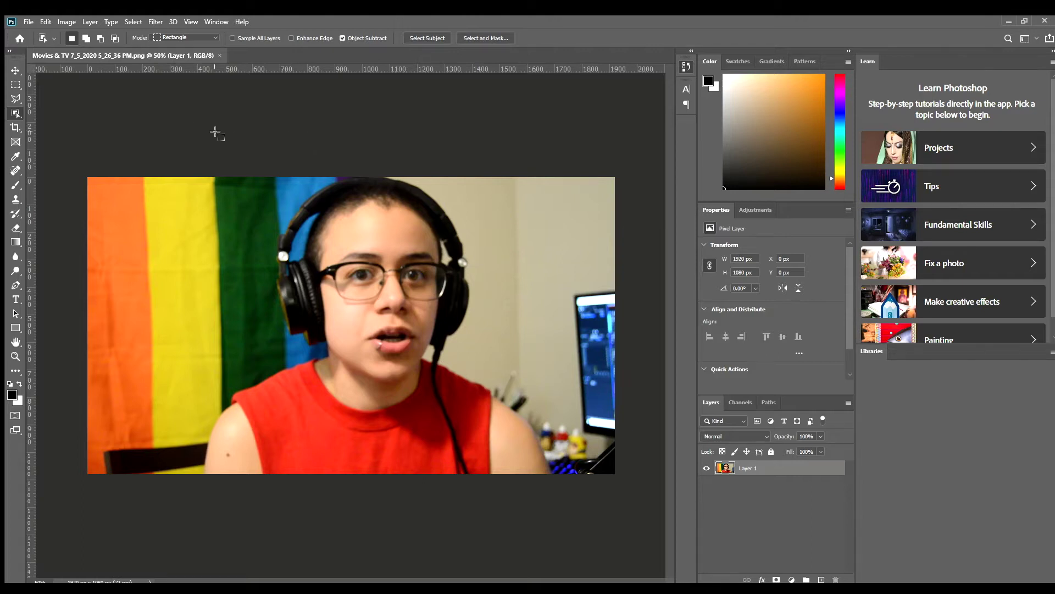
# Open habits thumbnail.psd from the recent files
pyautogui.click(19, 40)
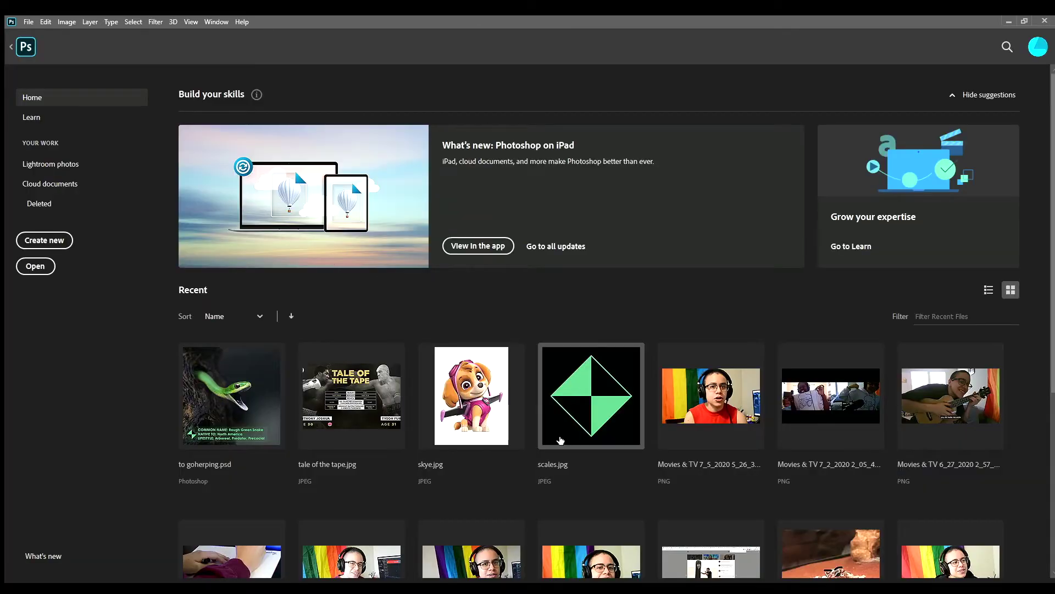
pyautogui.scroll(-2, 569, 438)
pyautogui.scroll(-3, 574, 441)
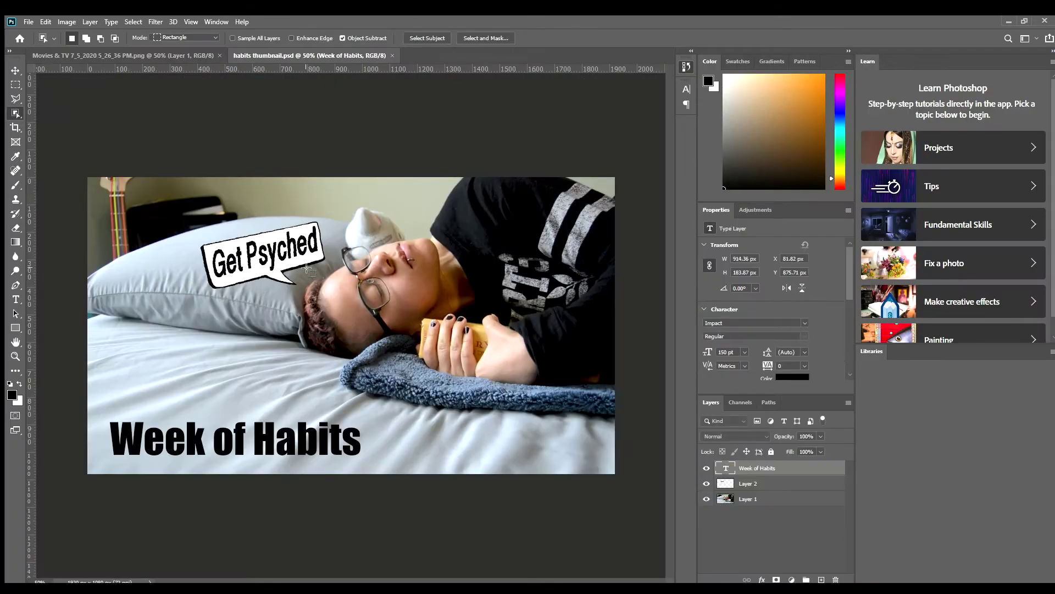
# Copy the "Get Psyched" speech bubble from Layer 2 into the Movies & TV PNG and move it onto the flag beside the head
pyautogui.click(788, 484)
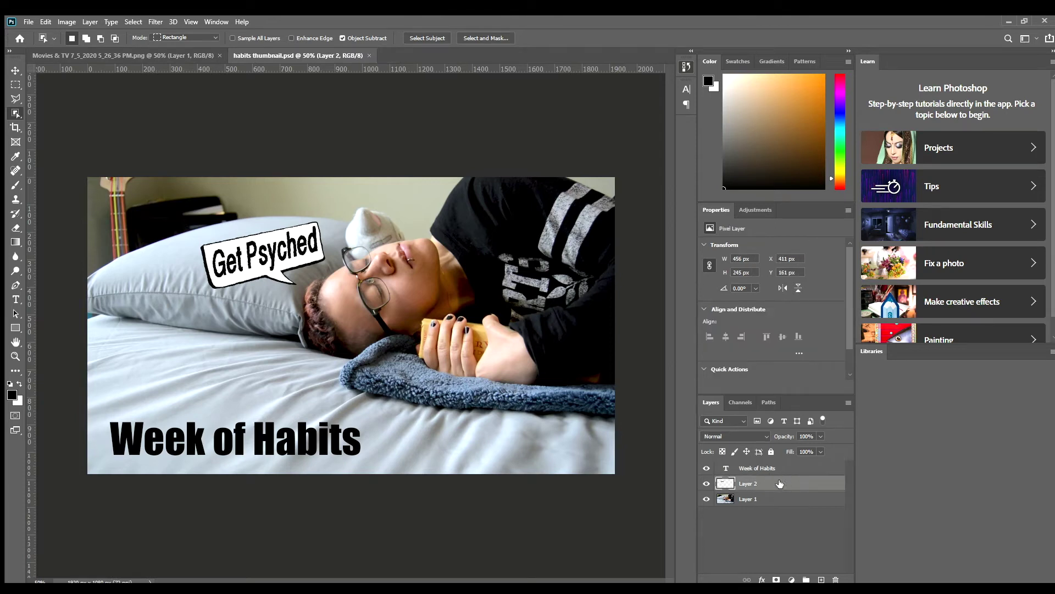
pyautogui.moveTo(168, 208); pyautogui.dragTo(391, 339)
pyautogui.click(122, 56)
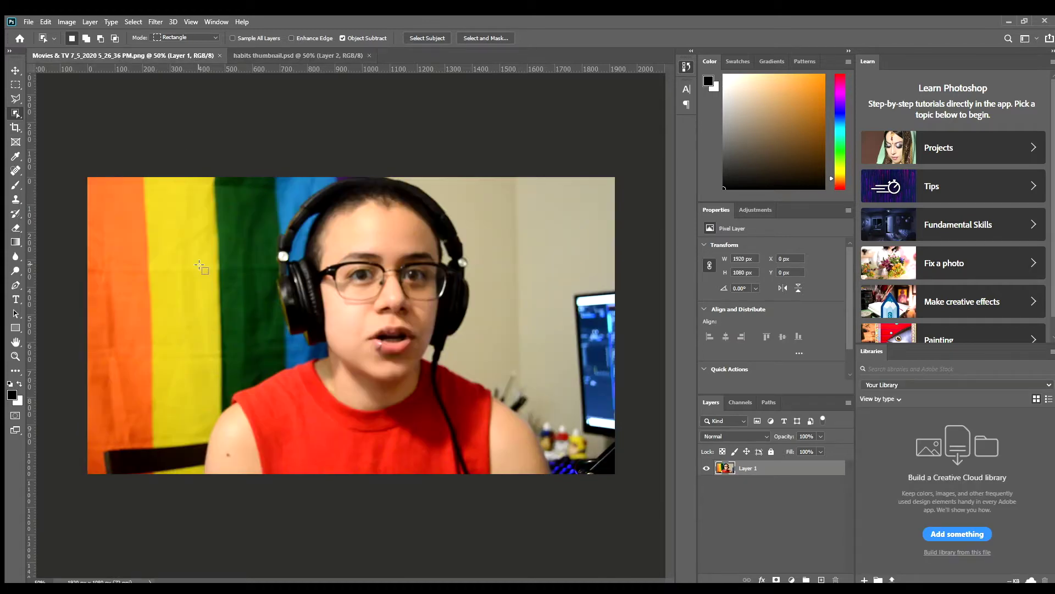
pyautogui.hotkey('ctrl', 'v')
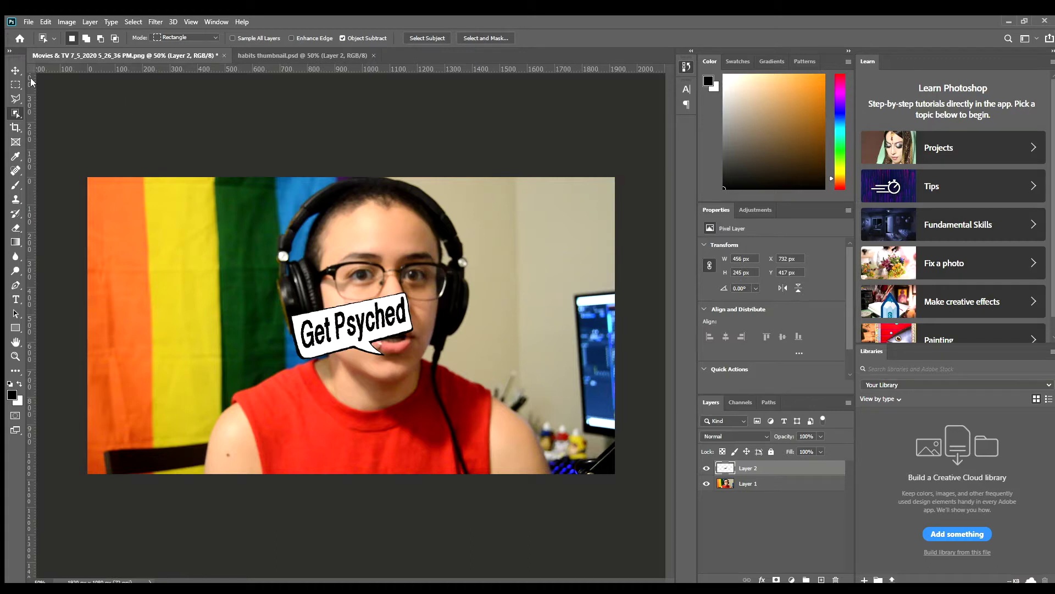
pyautogui.click(15, 70)
pyautogui.moveTo(348, 314); pyautogui.dragTo(201, 229)
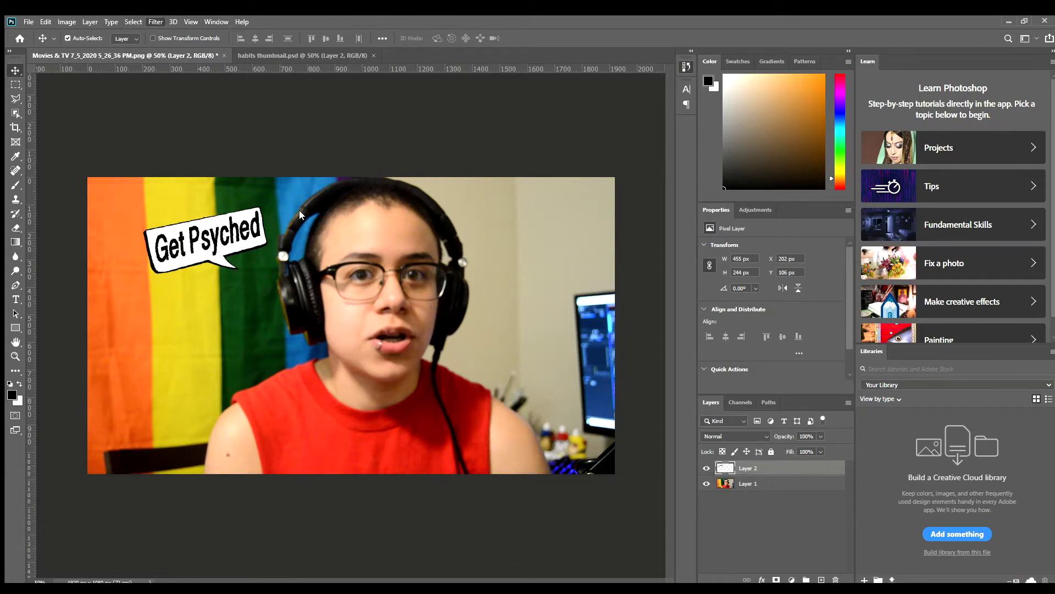
# Apply the Smart Sharpen filter to the speech bubble on Layer 2
pyautogui.click(334, 238)
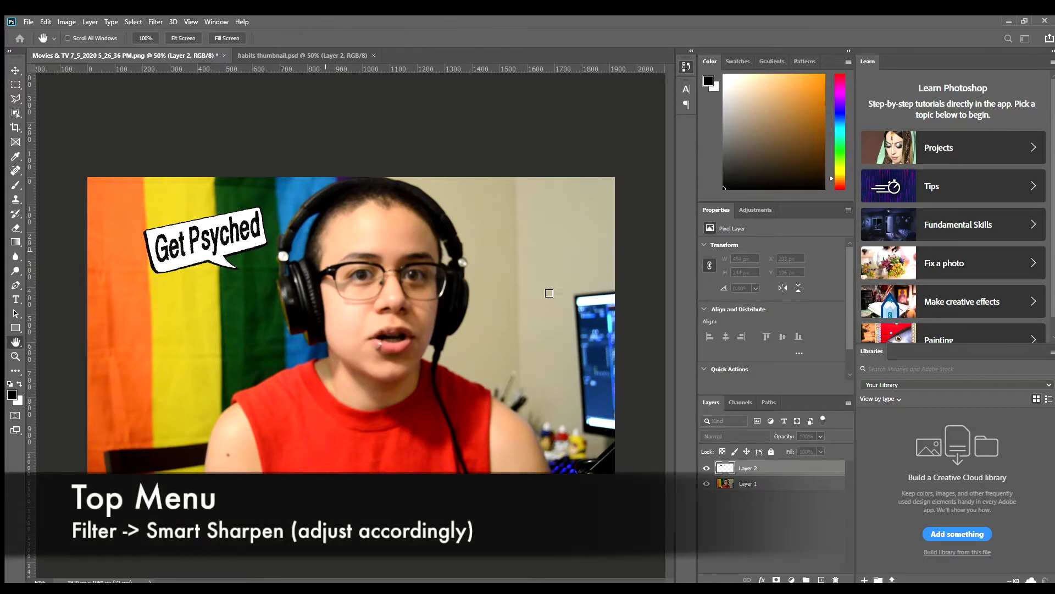
pyautogui.click(562, 130)
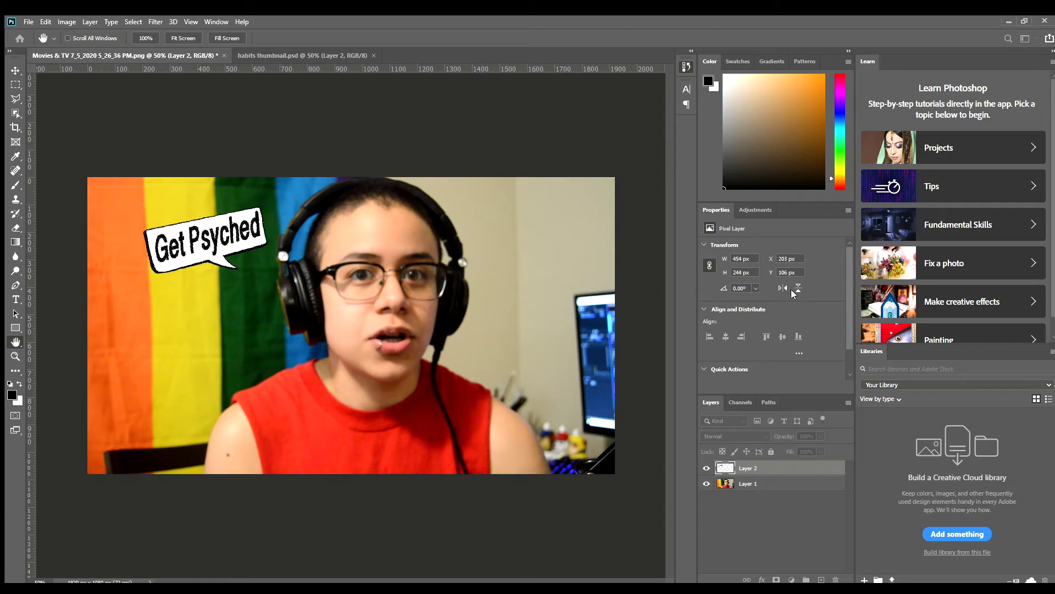
pyautogui.hotkey('ctrl', 'alt', 'f')
pyautogui.press('v')
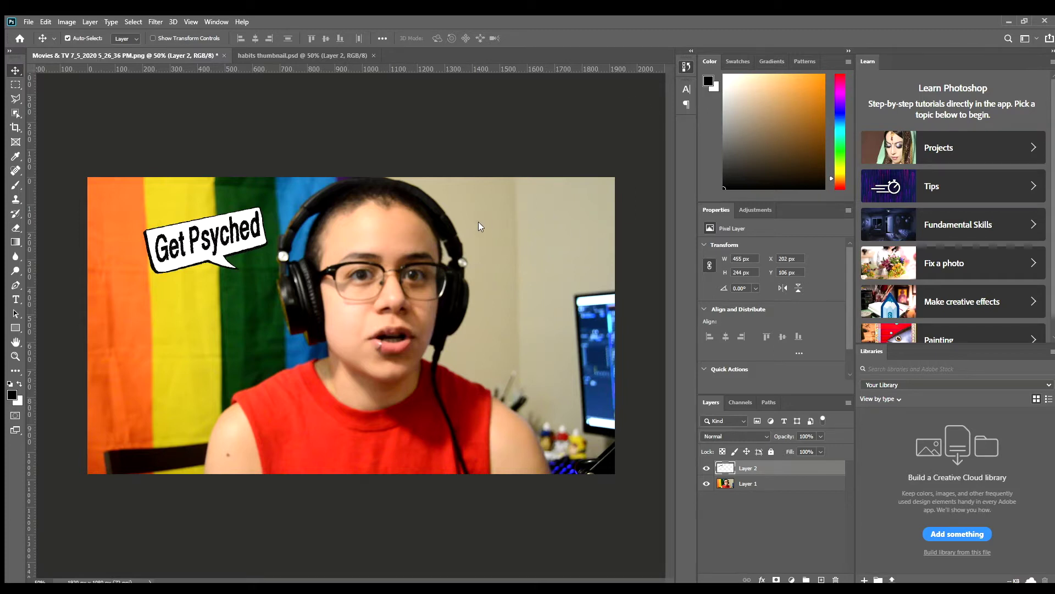
# Apply the Smart Sharpen filter to the portrait photo on Layer 1
pyautogui.click(768, 484)
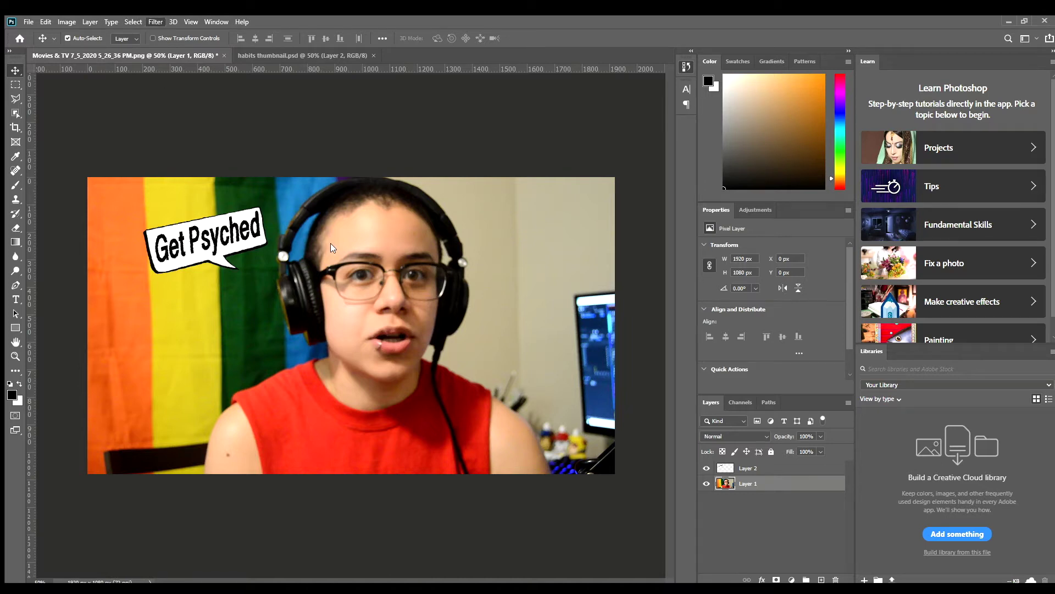
pyautogui.press('h')
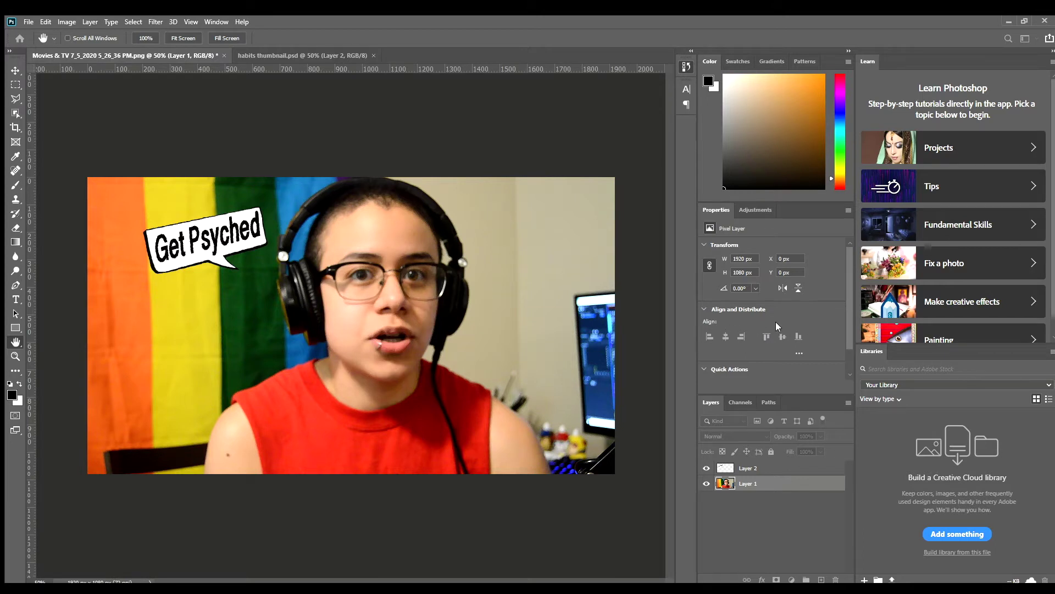
pyautogui.press('v')
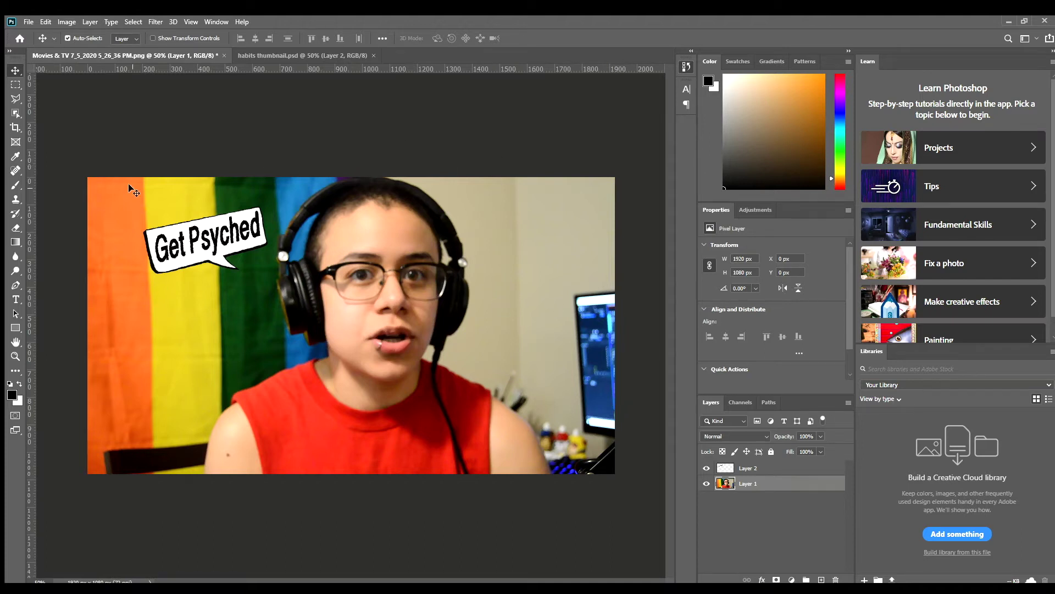
# Add a text layer reading "No spending" in the lower-left area of the photo
pyautogui.click(16, 299)
pyautogui.click(102, 456)
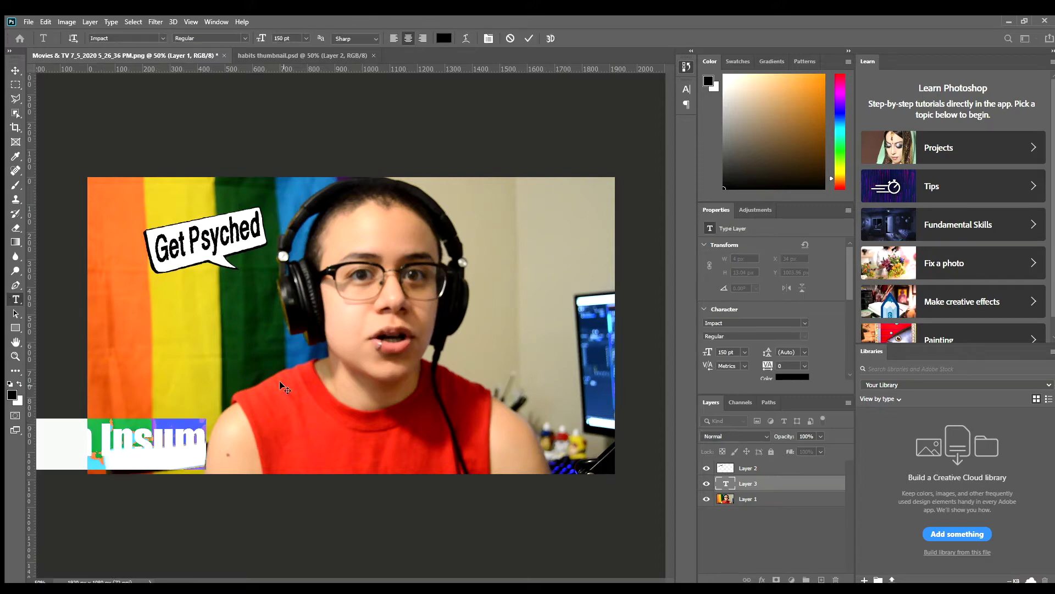
pyautogui.click(258, 455)
pyautogui.hotkey('ctrl', 'a')
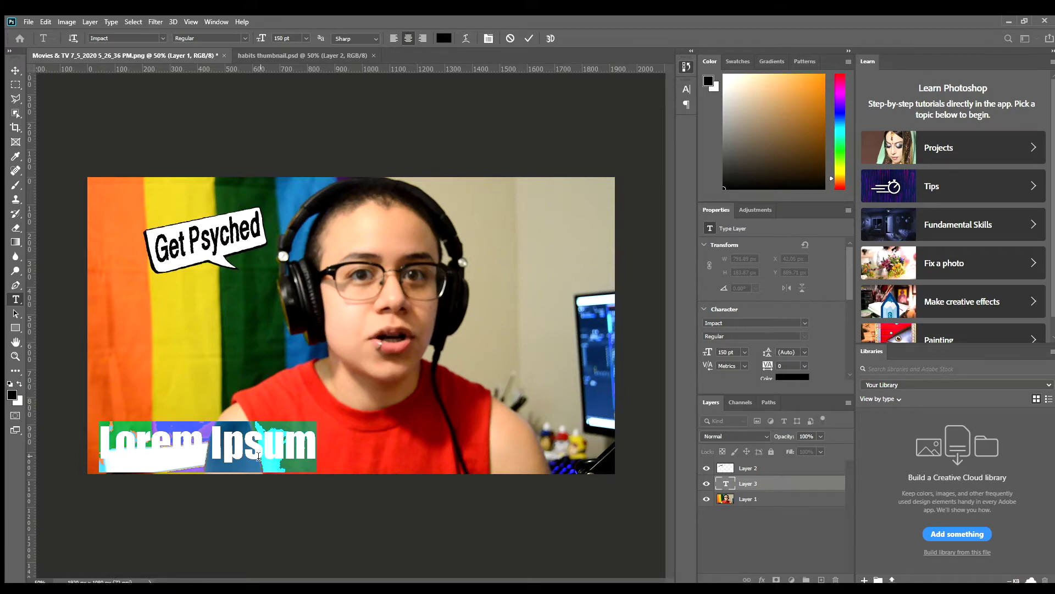
pyautogui.write('No spending')
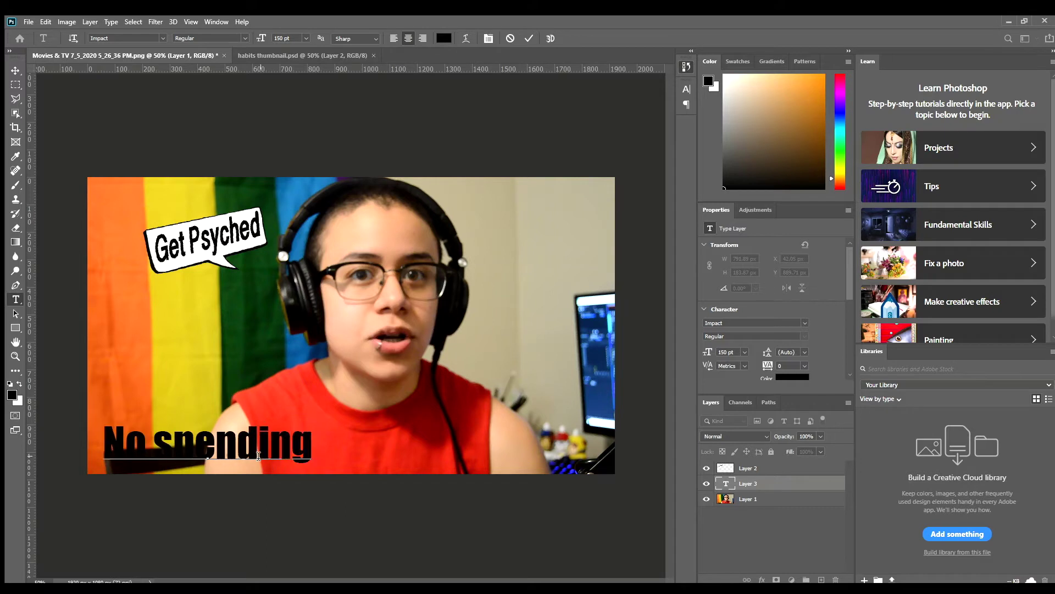
# Change the "No spending" text colour to white and adjust its position near the photo's lower-left corner
pyautogui.tripleClick(258, 455)
pyautogui.click(10, 394)
pyautogui.click(641, 134)
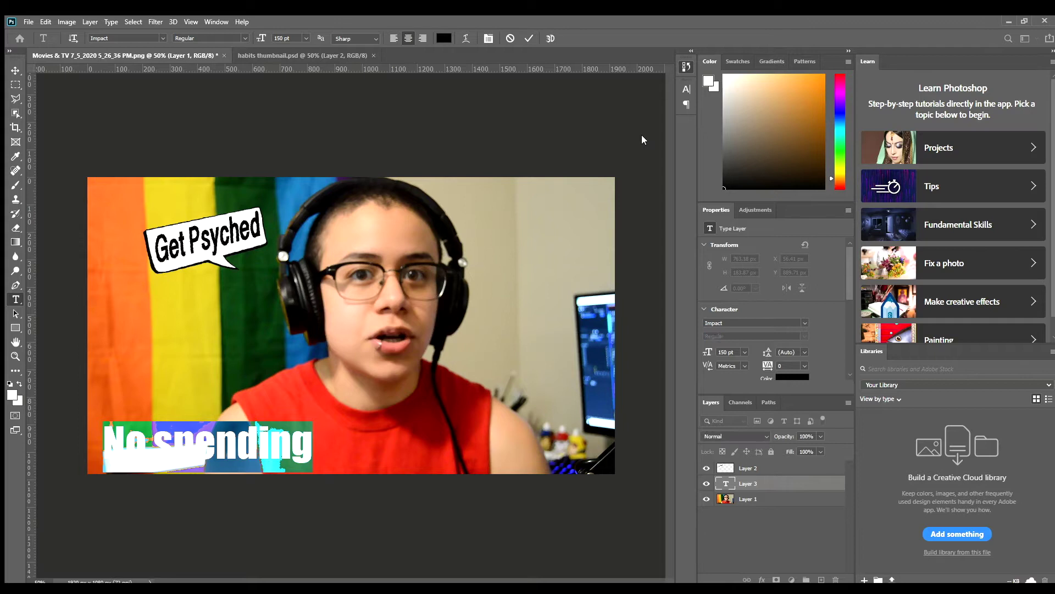
pyautogui.moveTo(337, 450); pyautogui.dragTo(330, 446)
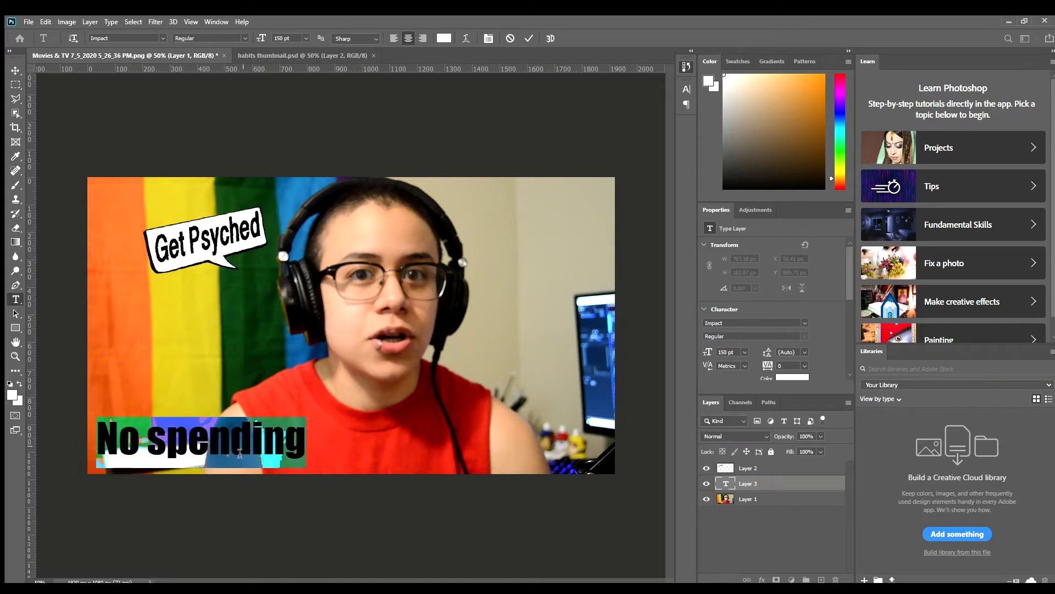
pyautogui.click(236, 434)
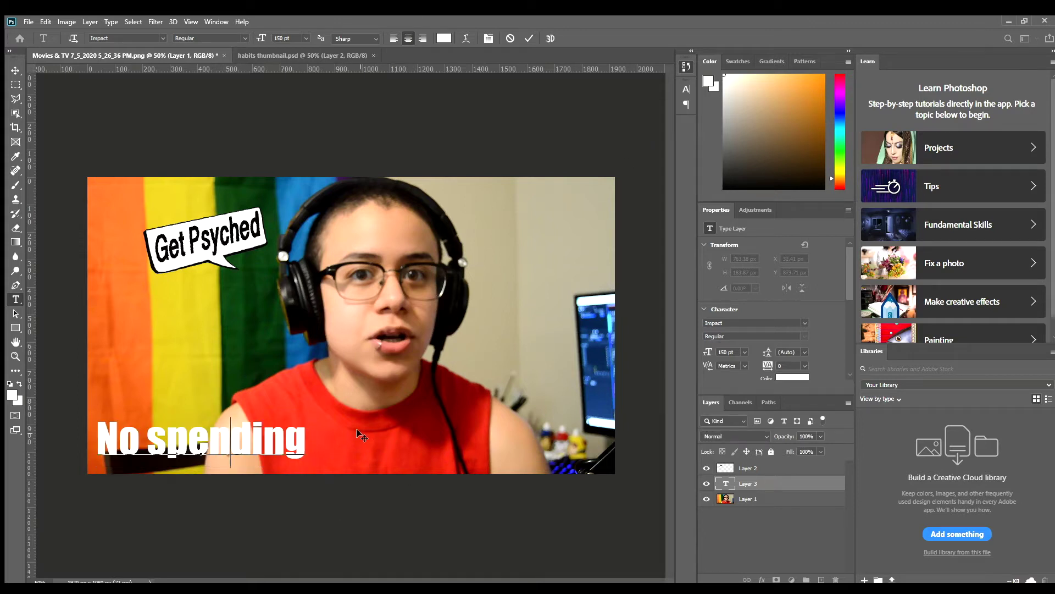
pyautogui.moveTo(332, 455); pyautogui.dragTo(341, 459)
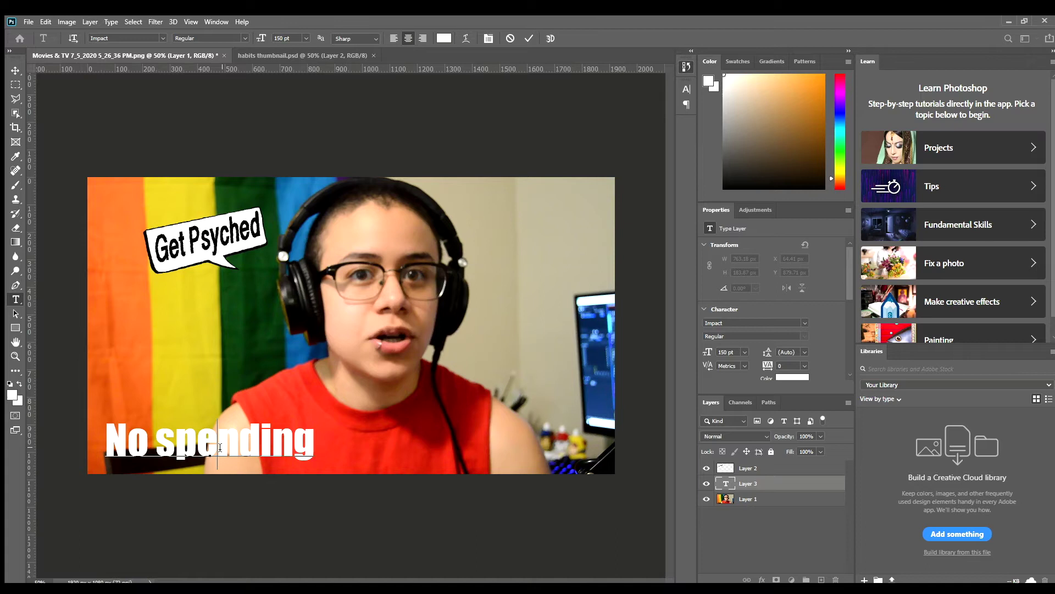
# Add a Stroke effect to the "No spending" text layer and choose its colour
pyautogui.hotkey('ctrl', 'a')
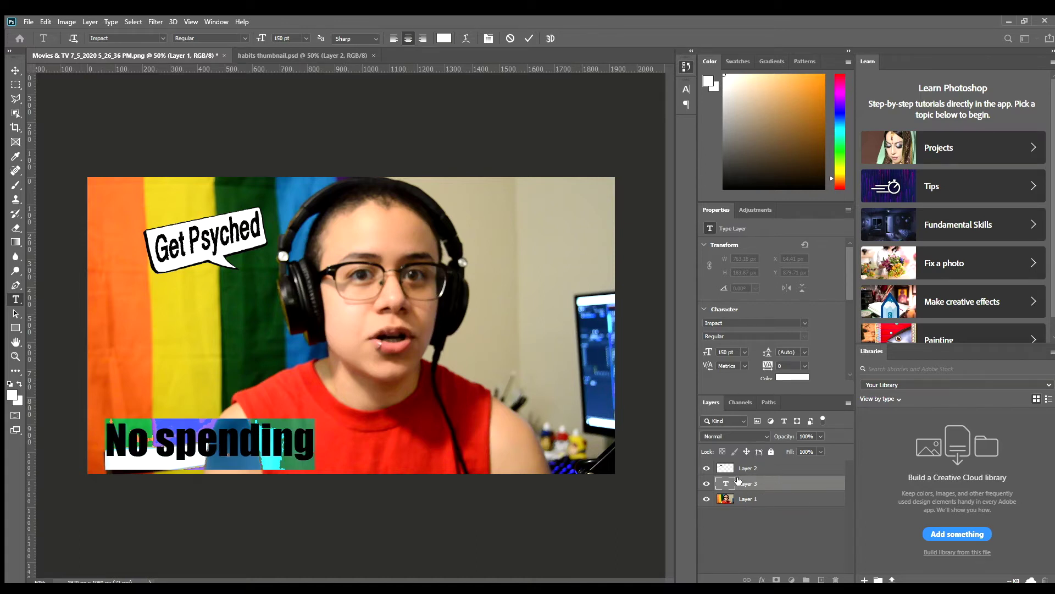
pyautogui.click(790, 483)
pyautogui.press('h')
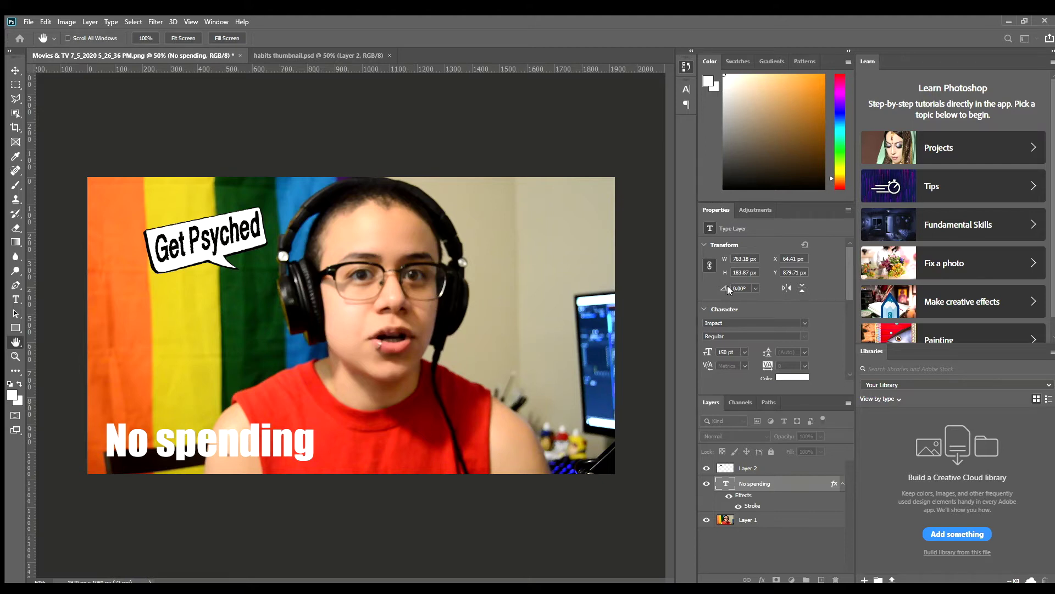
pyautogui.press('i')
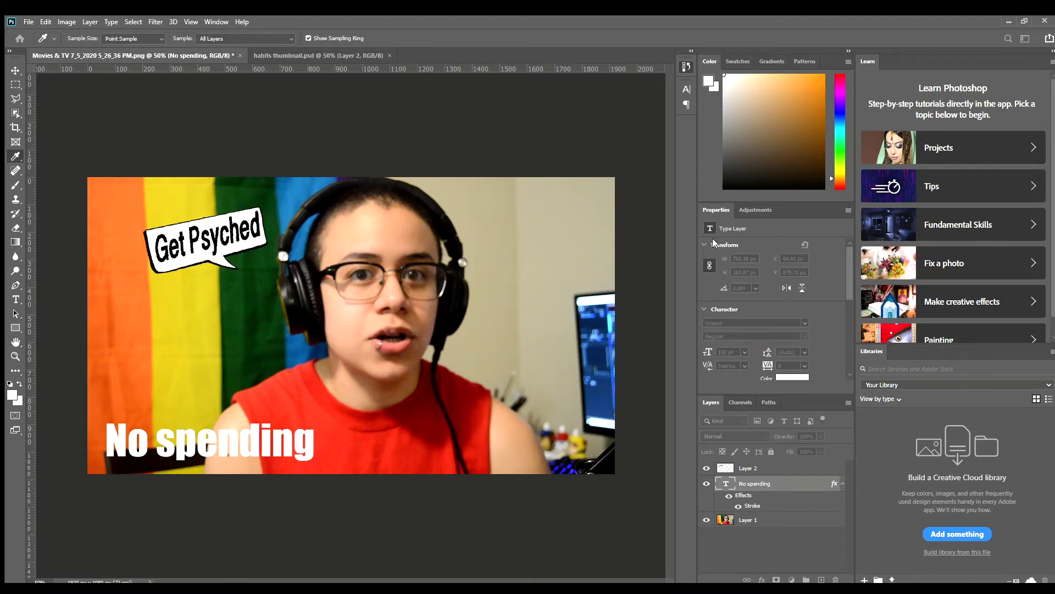
pyautogui.click(605, 195)
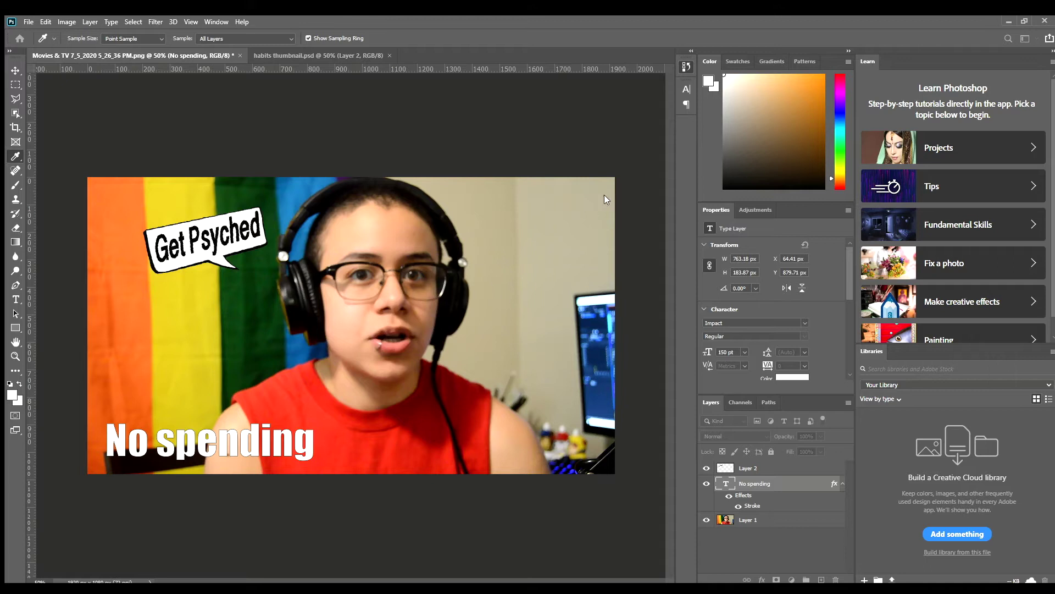
pyautogui.press('h')
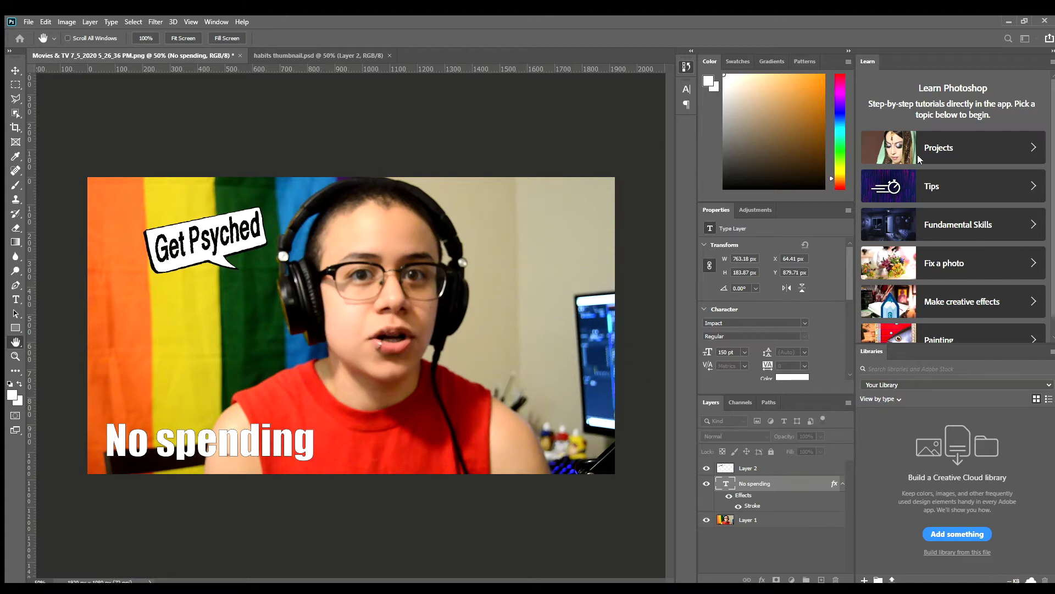
pyautogui.press('t')
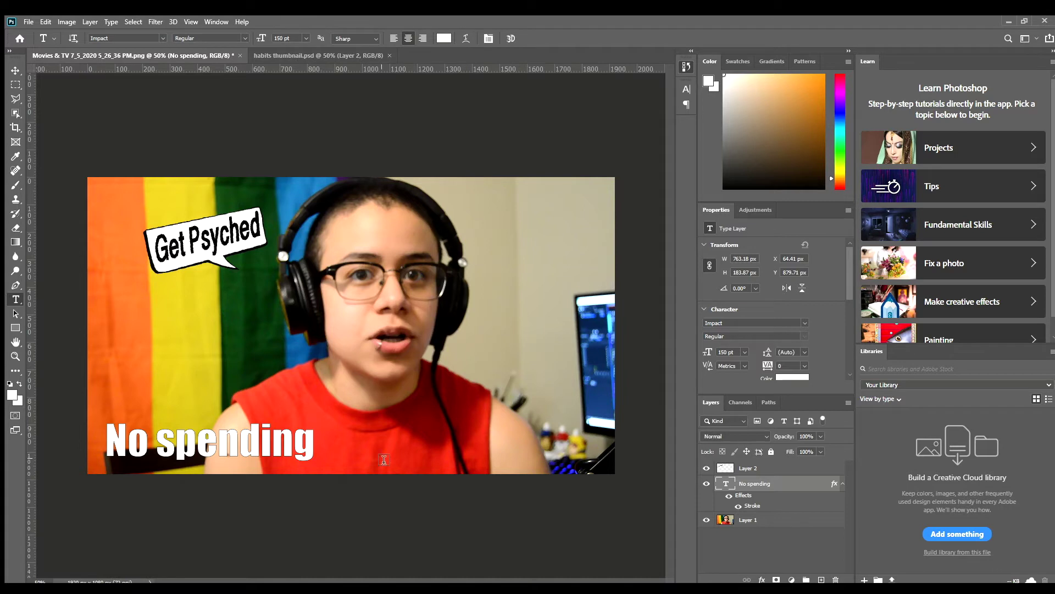
# Move the "No spending" text closer to the photo's lower-left corner, at about X 47 px and Y 897 px, and deselect the layer
pyautogui.click(15, 70)
pyautogui.moveTo(227, 441); pyautogui.dragTo(222, 446)
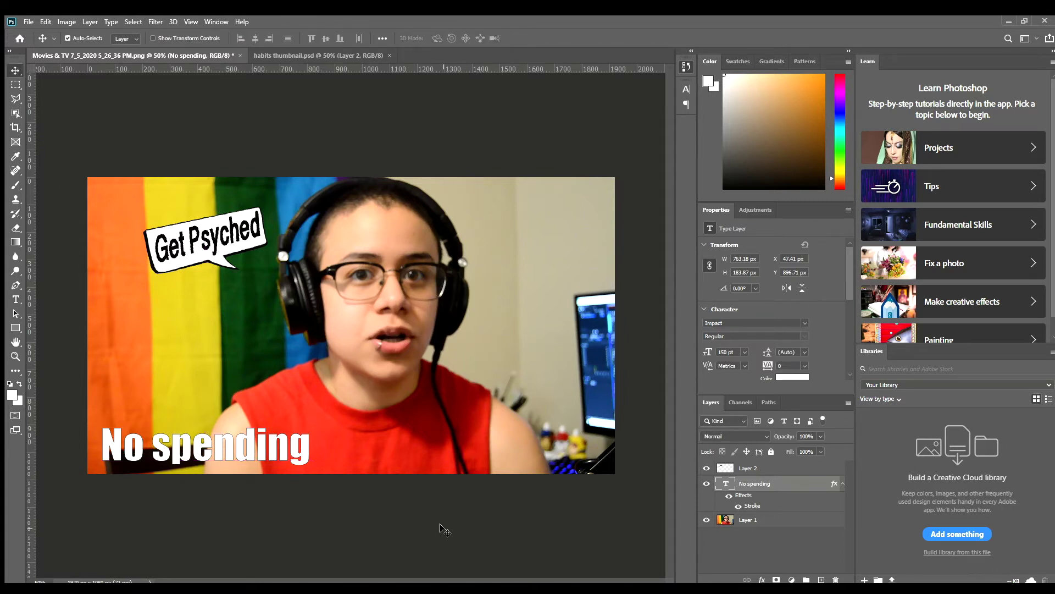
pyautogui.click(373, 528)
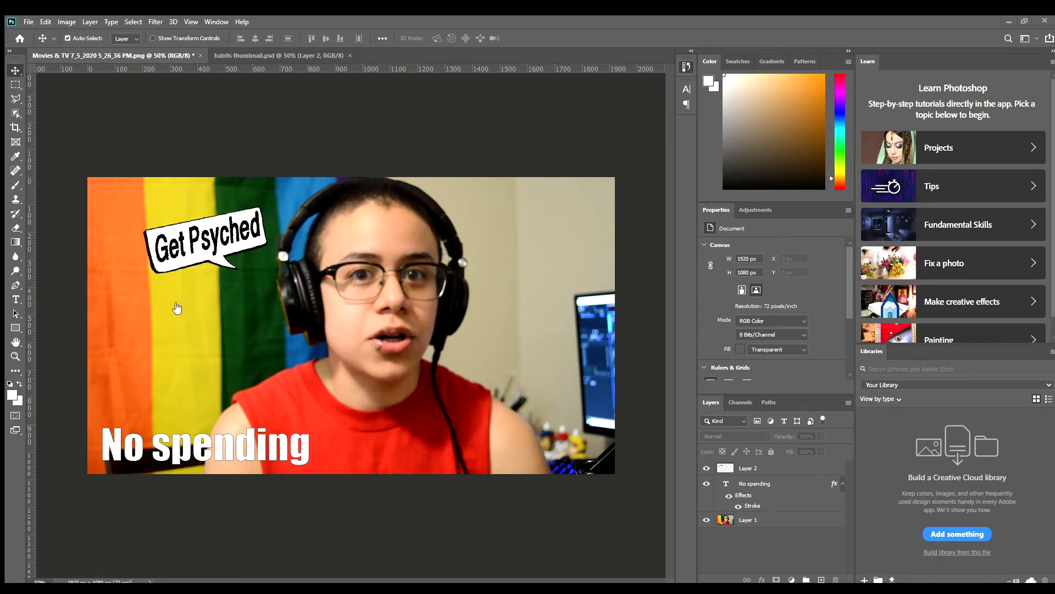
# Open money.jpg as a separate document instead of placing it in the thumbnail
pyautogui.moveTo(263, 295); pyautogui.dragTo(332, 179)
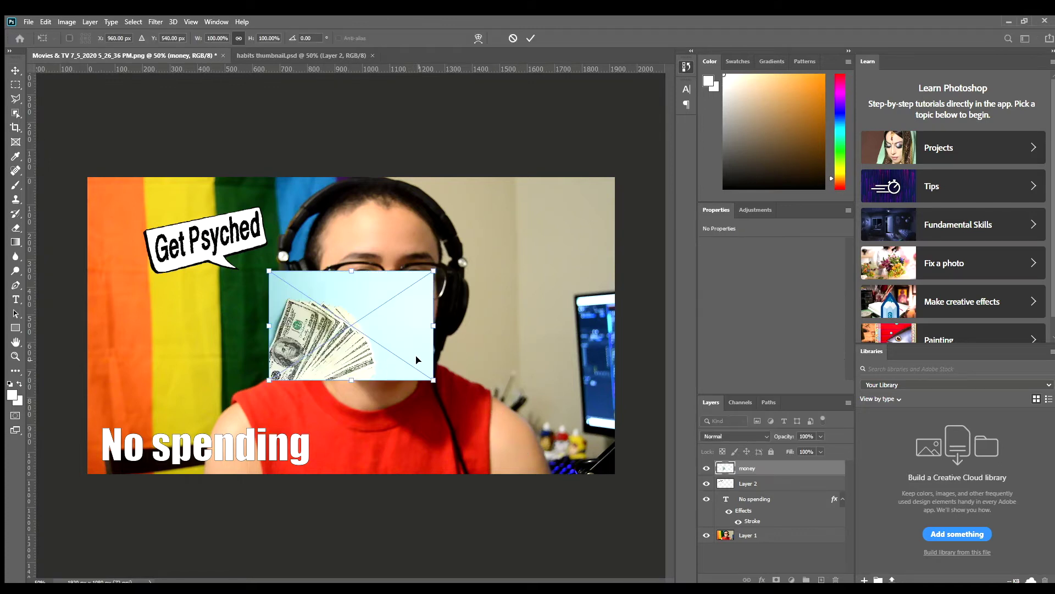
pyautogui.press('Escape')
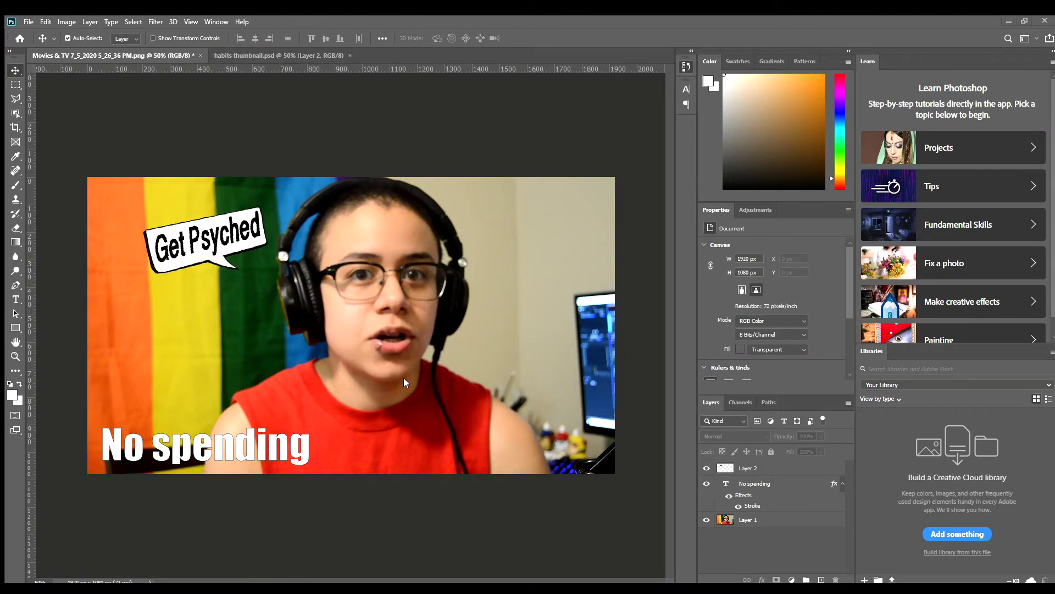
pyautogui.moveTo(380, 48); pyautogui.dragTo(380, 51)
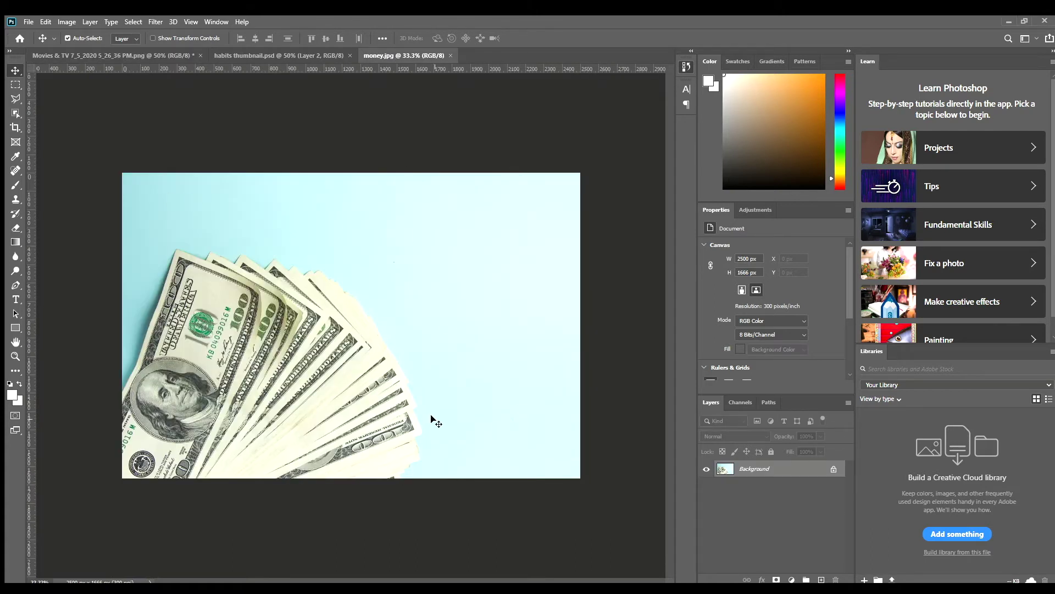
# Select the fan of dollar bills in money.jpg with Object Selection and paste it into the Movies & TV thumbnail
pyautogui.click(15, 113)
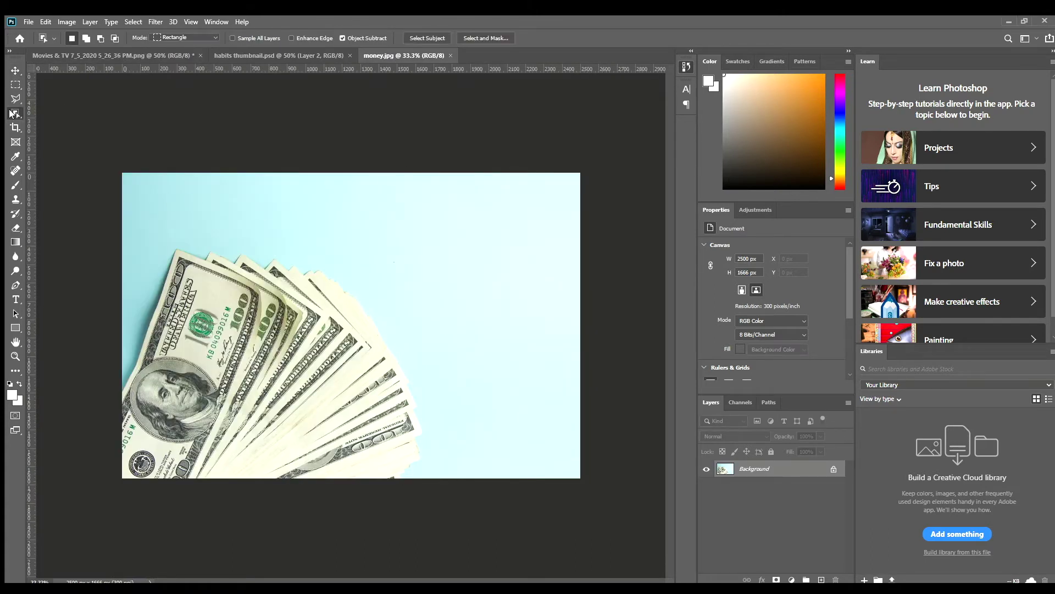
pyautogui.moveTo(127, 226); pyautogui.dragTo(443, 544)
pyautogui.click(125, 55)
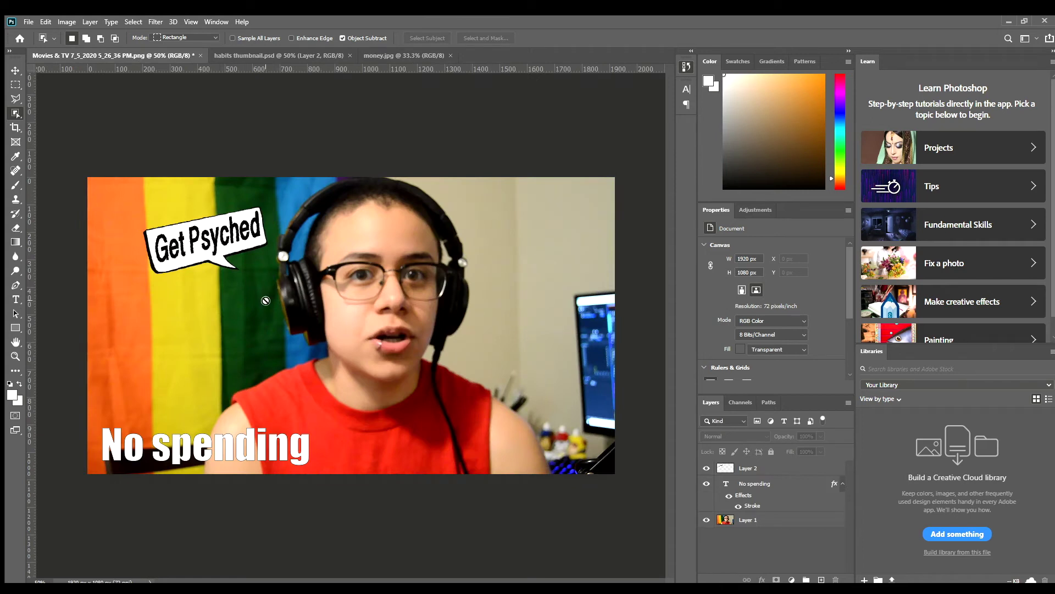
pyautogui.hotkey('ctrl', 'v')
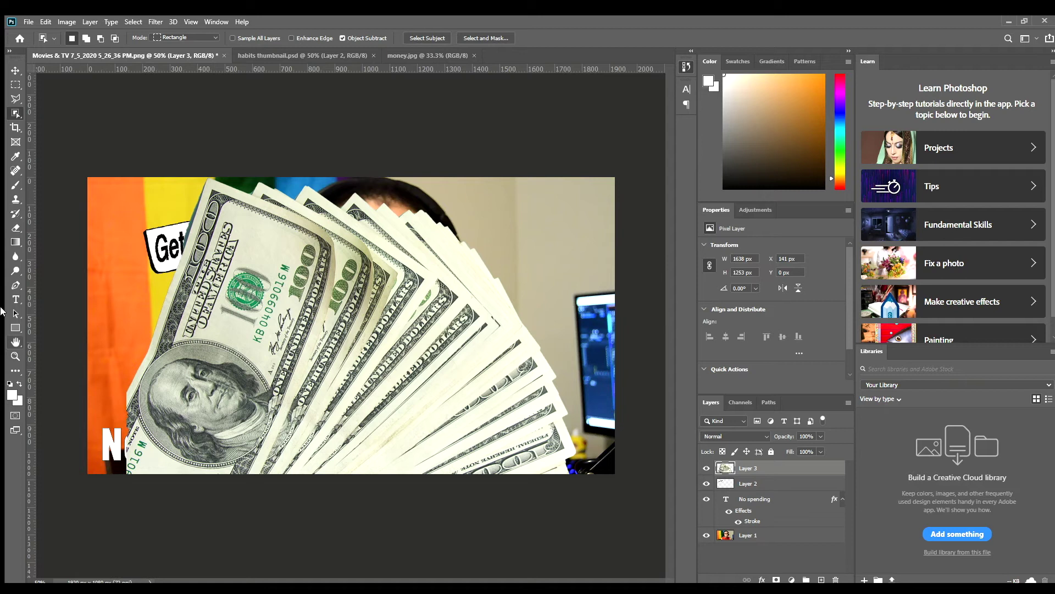
# Erase the leftover background along the left edge of the pasted dollar bills, undoing the last stroke
pyautogui.click(15, 227)
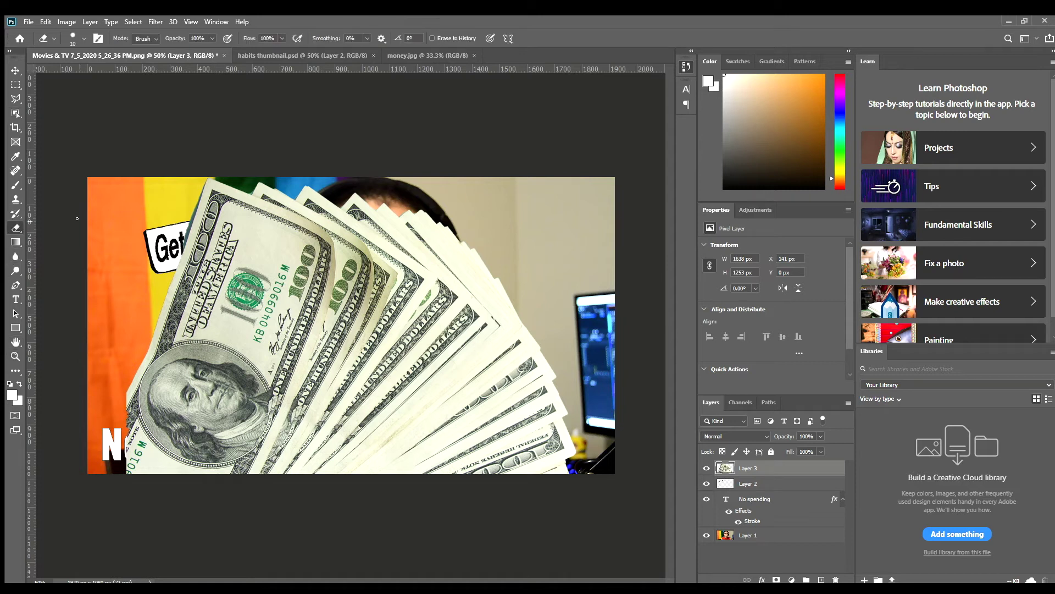
pyautogui.click(84, 38)
pyautogui.click(74, 68)
pyautogui.moveTo(181, 247)
pyautogui.mouseDown()
pyautogui.moveTo(190, 230)
pyautogui.moveTo(186, 245)
pyautogui.mouseUp()
pyautogui.hotkey('ctrl', 'z')
pyautogui.click(16, 70)
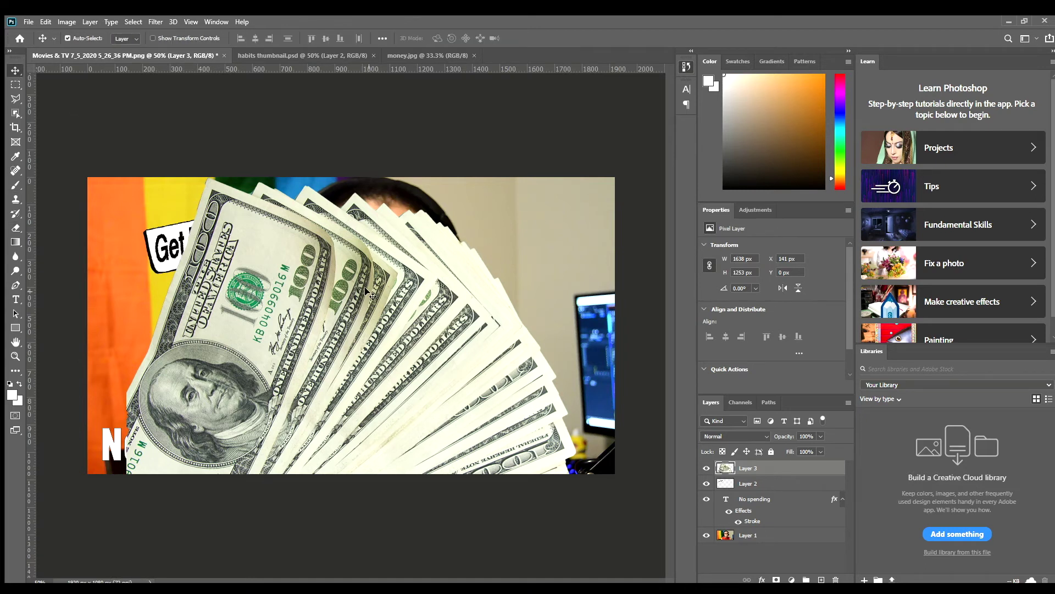
# Transform the pasted dollar bills to about 30% size, rotated about 180° and tucked into the photo's upper-right corner
pyautogui.press('ctrl')
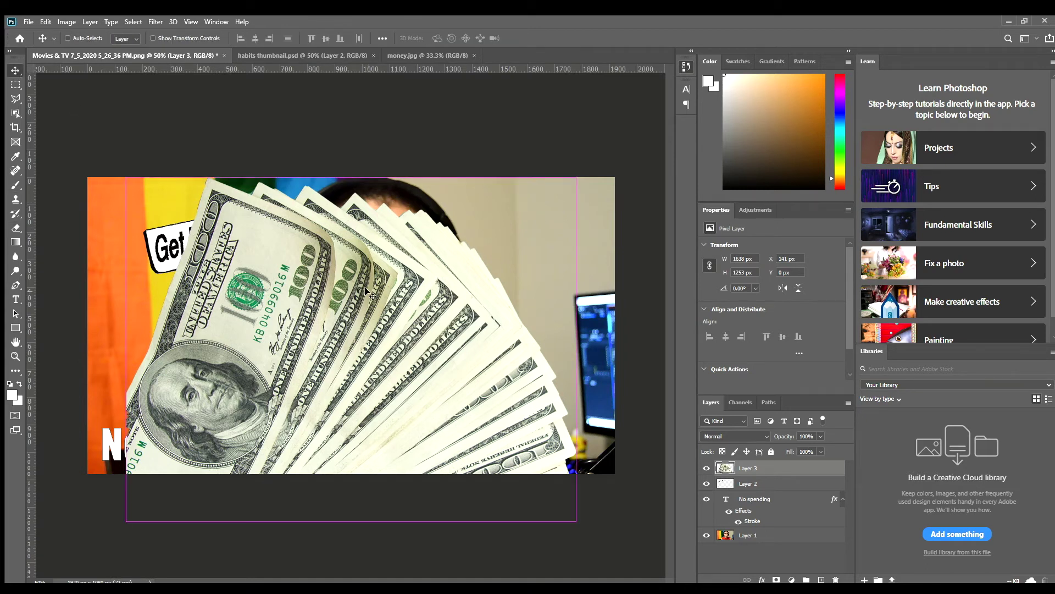
pyautogui.hotkey('ctrl', 't')
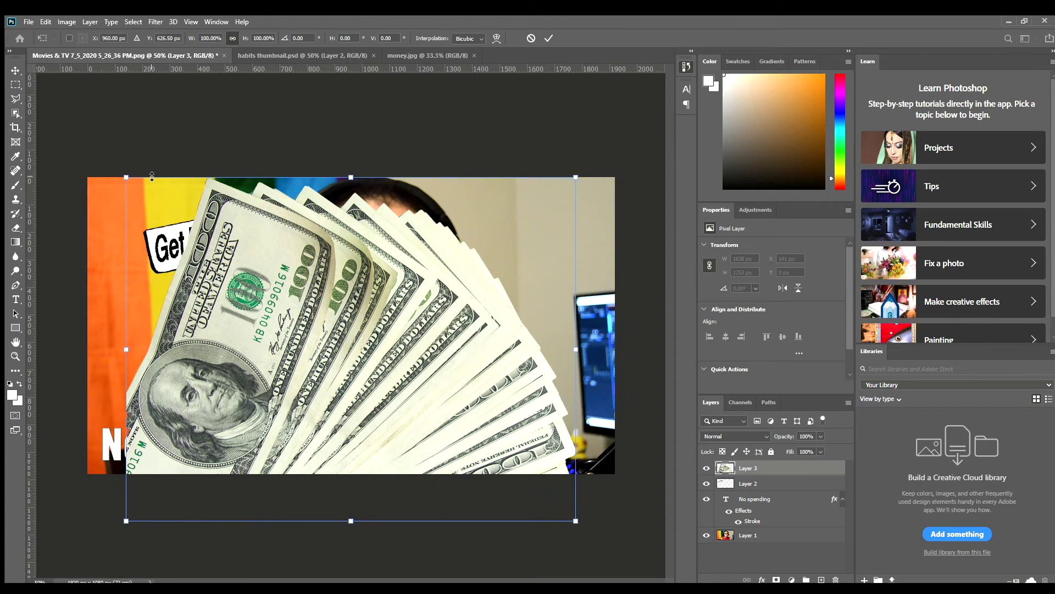
pyautogui.moveTo(126, 178); pyautogui.dragTo(451, 250)
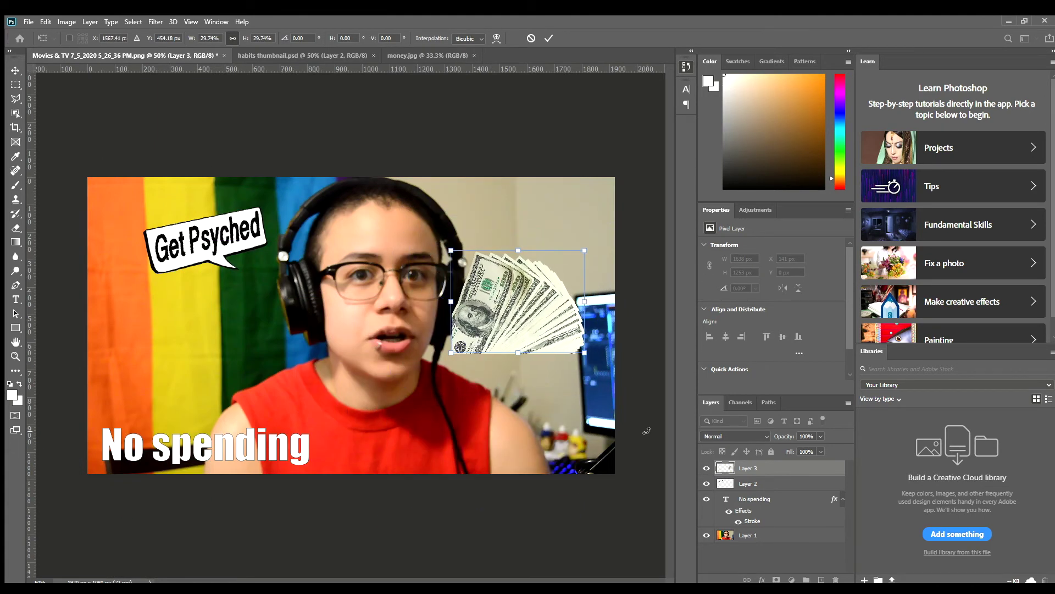
pyautogui.moveTo(567, 400); pyautogui.dragTo(462, 188)
pyautogui.moveTo(521, 302); pyautogui.dragTo(558, 231)
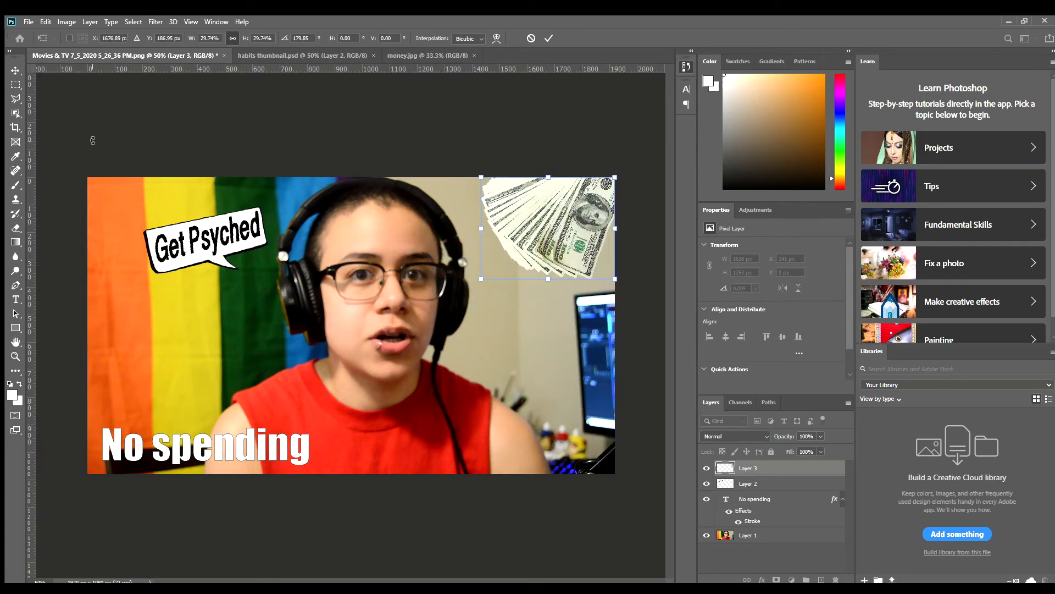
pyautogui.click(11, 71)
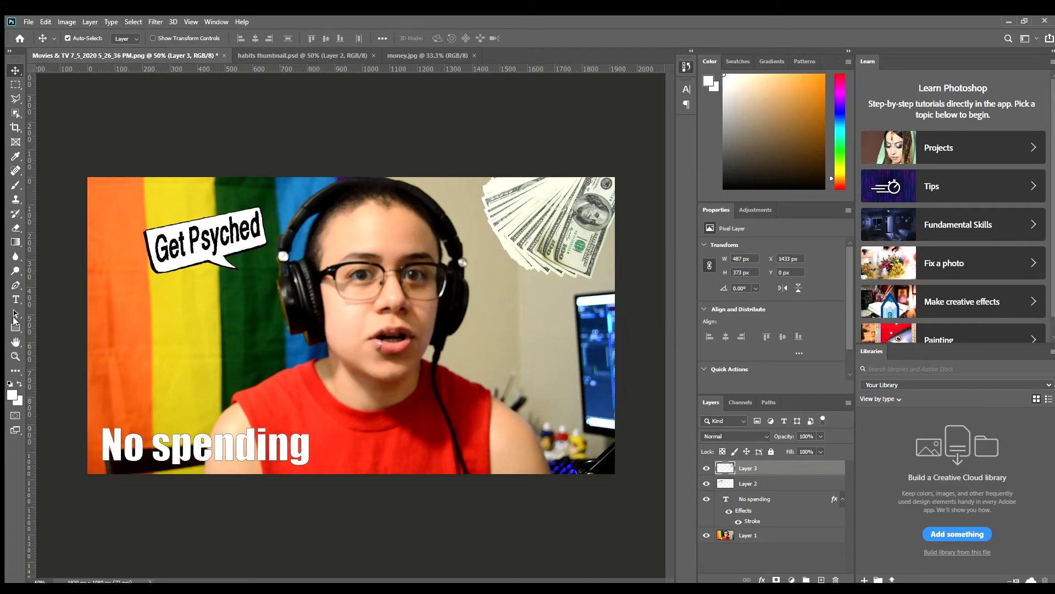
# Try recolouring the "No spending" text with the red sampled from the shirt, and undo the colour change
pyautogui.click(13, 154)
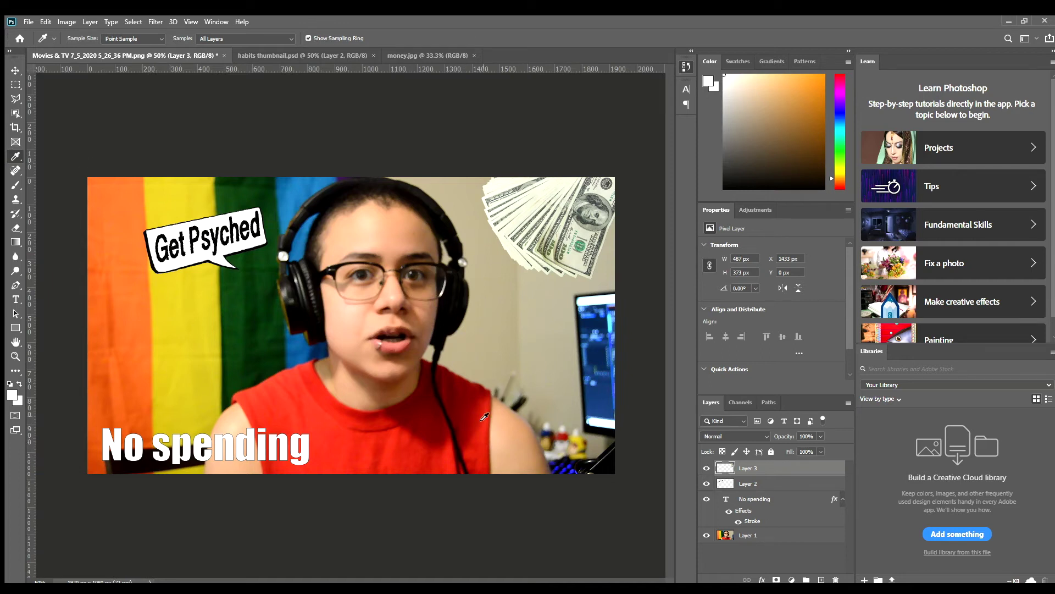
pyautogui.click(483, 416)
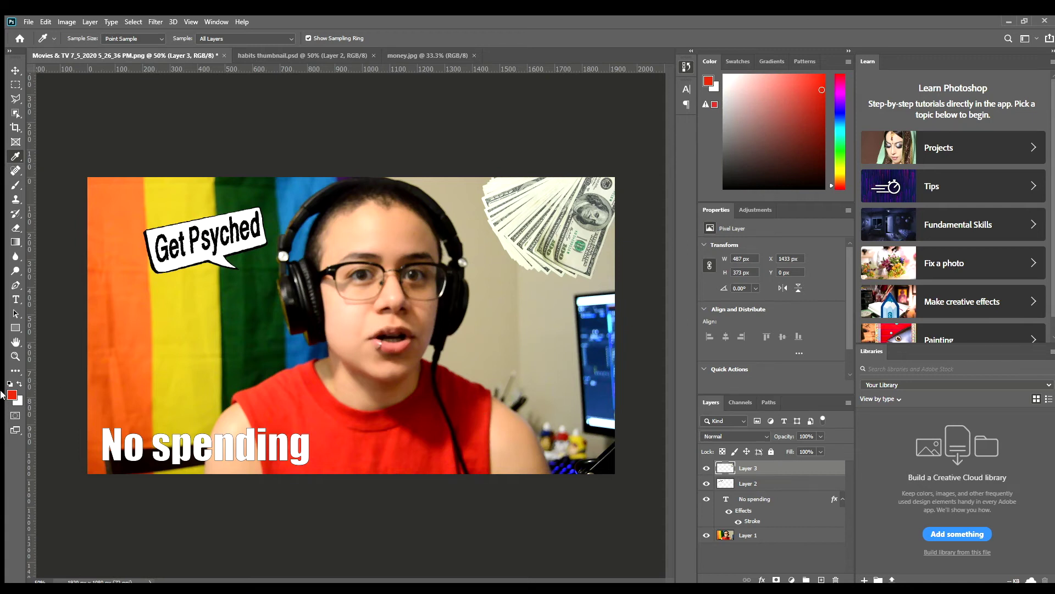
pyautogui.click(16, 299)
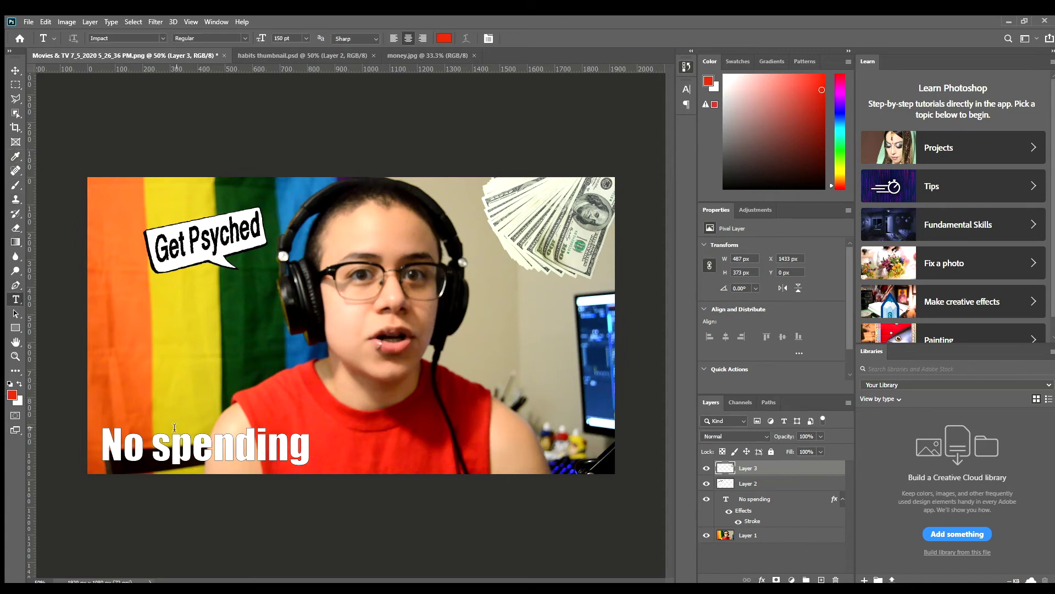
pyautogui.click(178, 448)
pyautogui.hotkey('ctrl', 'a')
pyautogui.click(10, 394)
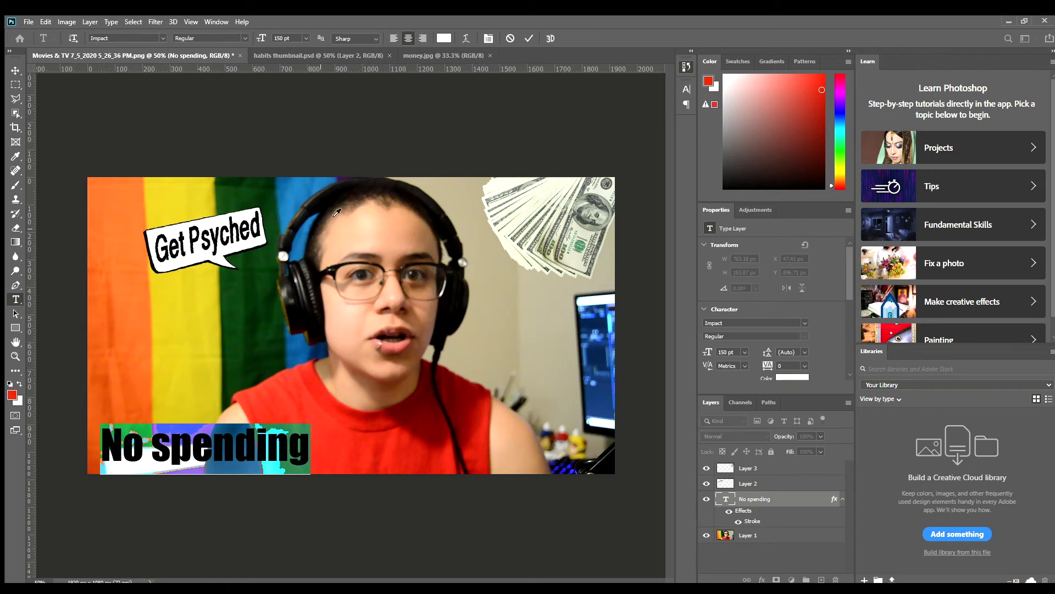
pyautogui.click(625, 140)
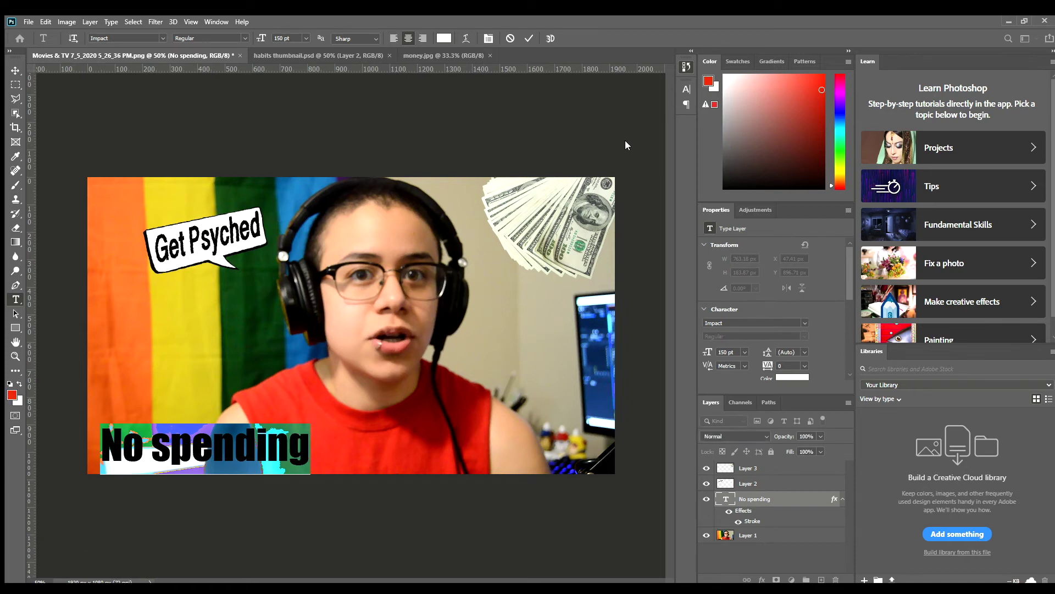
pyautogui.click(215, 446)
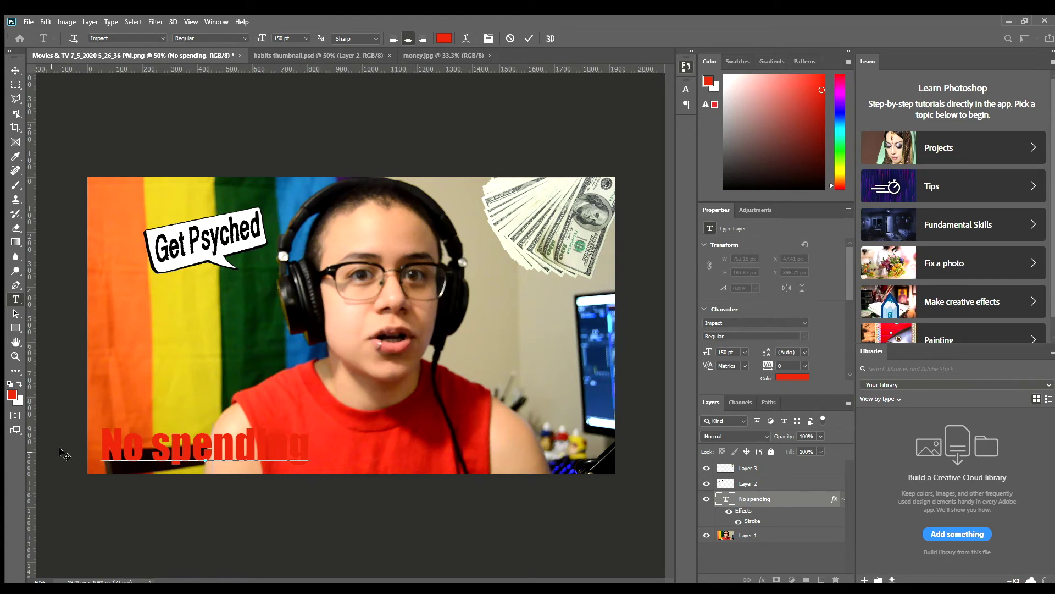
pyautogui.click(528, 157)
pyautogui.hotkey('ctrl', 'z')
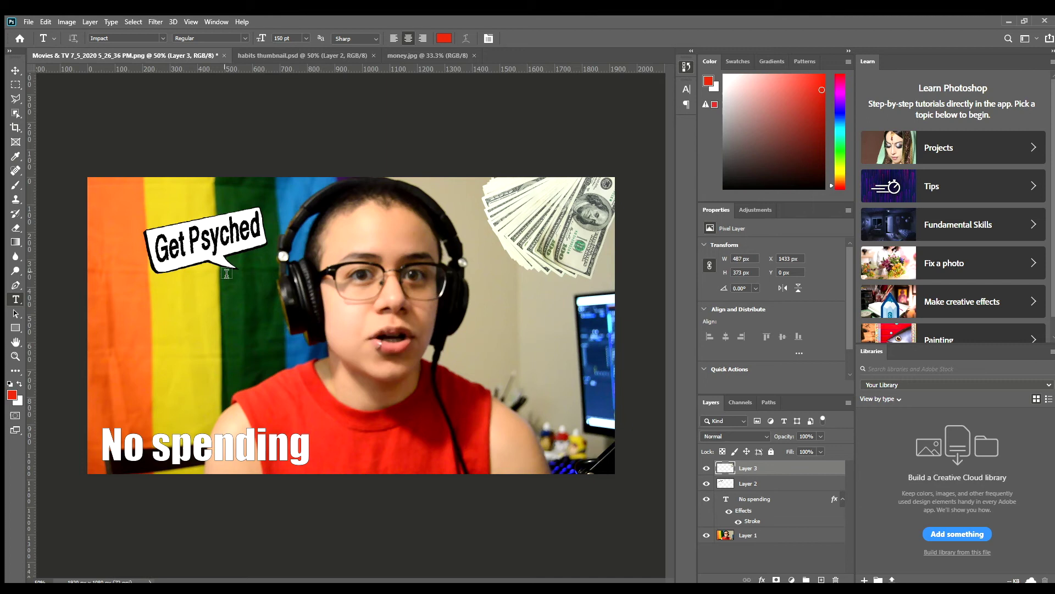
# Try the "Get Psyched" speech bubble over the title text and dollar bills while changing the layer stacking order
pyautogui.click(16, 70)
pyautogui.moveTo(230, 234); pyautogui.dragTo(250, 414)
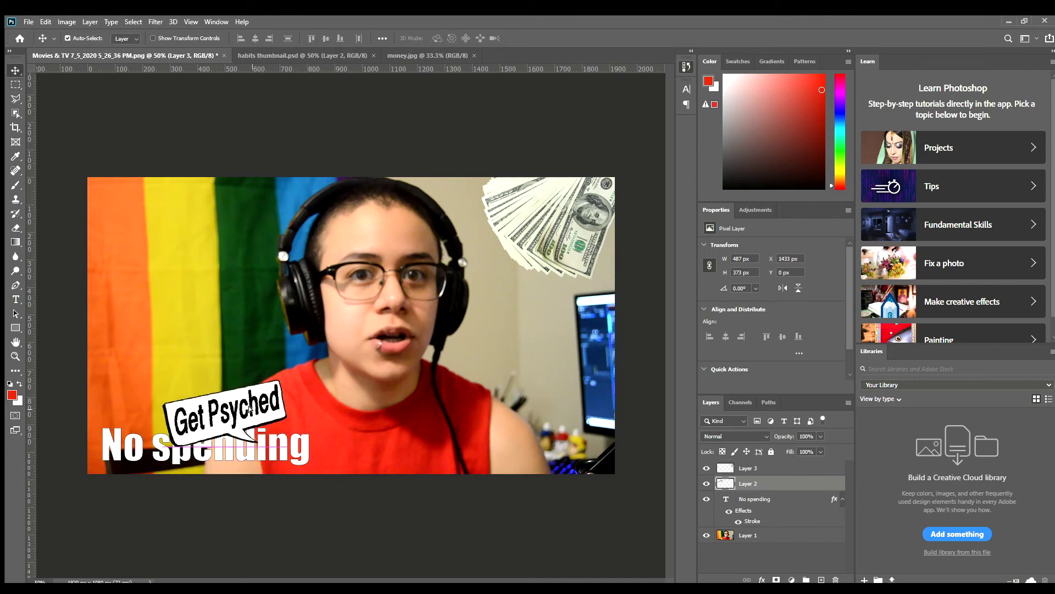
pyautogui.moveTo(762, 482); pyautogui.dragTo(780, 555)
pyautogui.moveTo(755, 468); pyautogui.dragTo(758, 483)
pyautogui.moveTo(190, 404); pyautogui.dragTo(481, 220)
pyautogui.moveTo(752, 483); pyautogui.dragTo(750, 465)
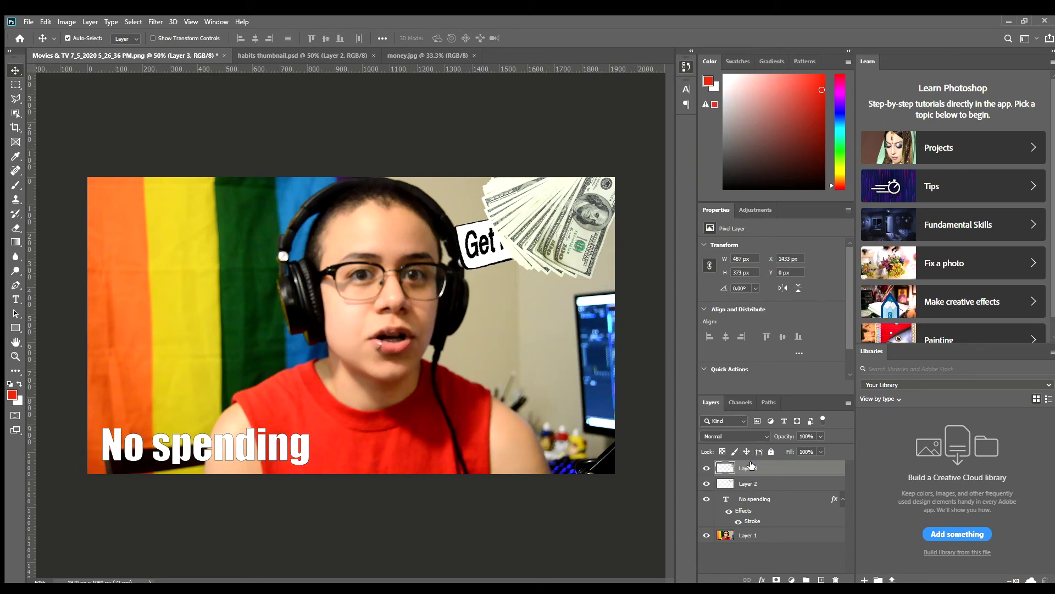
# Move the "Get Psyched" speech bubble to the photo's upper-left area, at about X 202 px and Y 128 px
pyautogui.click(466, 257)
pyautogui.moveTo(466, 256); pyautogui.dragTo(166, 261)
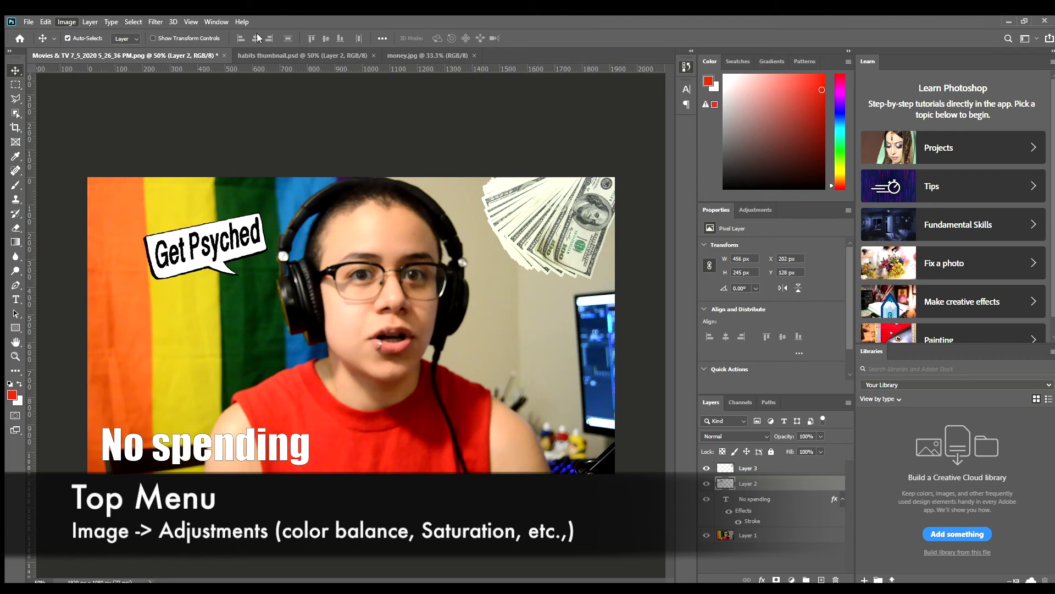
# Try image colour adjustments on the "Get Psyched" speech bubble layer and discard them
pyautogui.press('i')
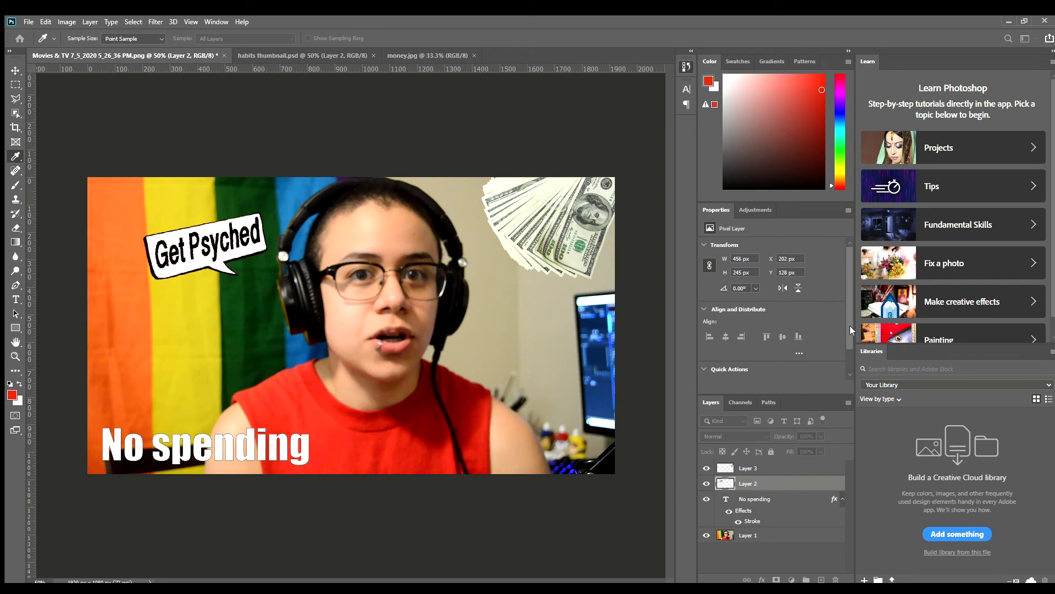
pyautogui.press('v')
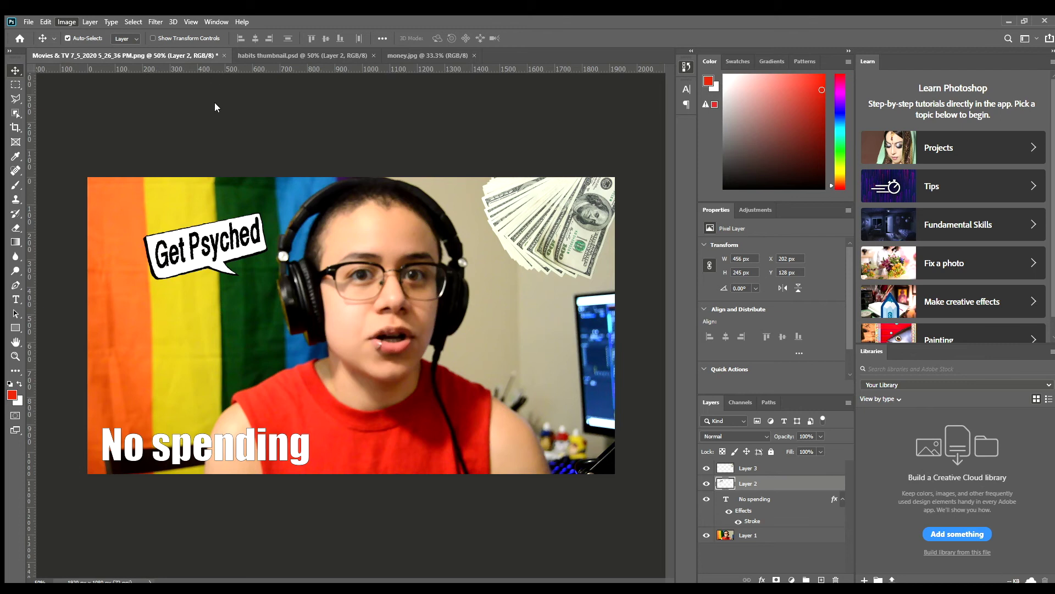
pyautogui.press('i')
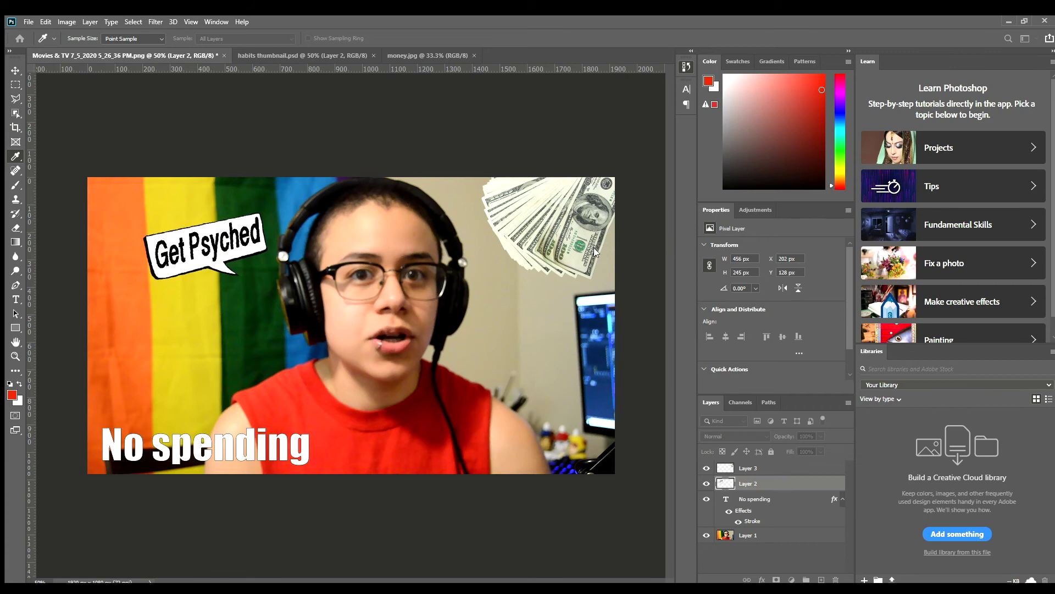
pyautogui.moveTo(662, 280); pyautogui.dragTo(625, 229)
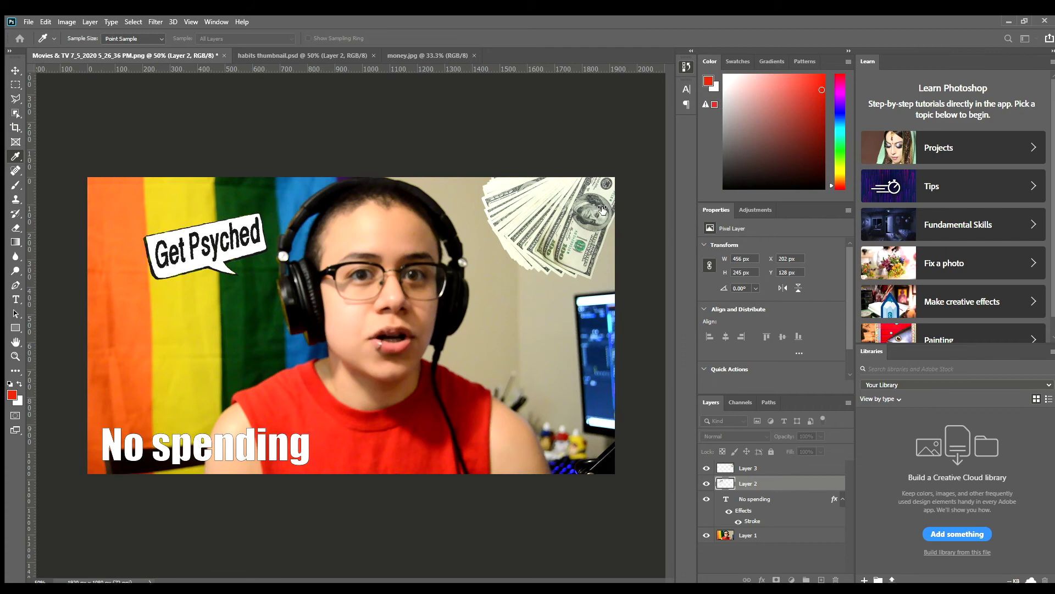
pyautogui.moveTo(622, 271); pyautogui.dragTo(649, 285)
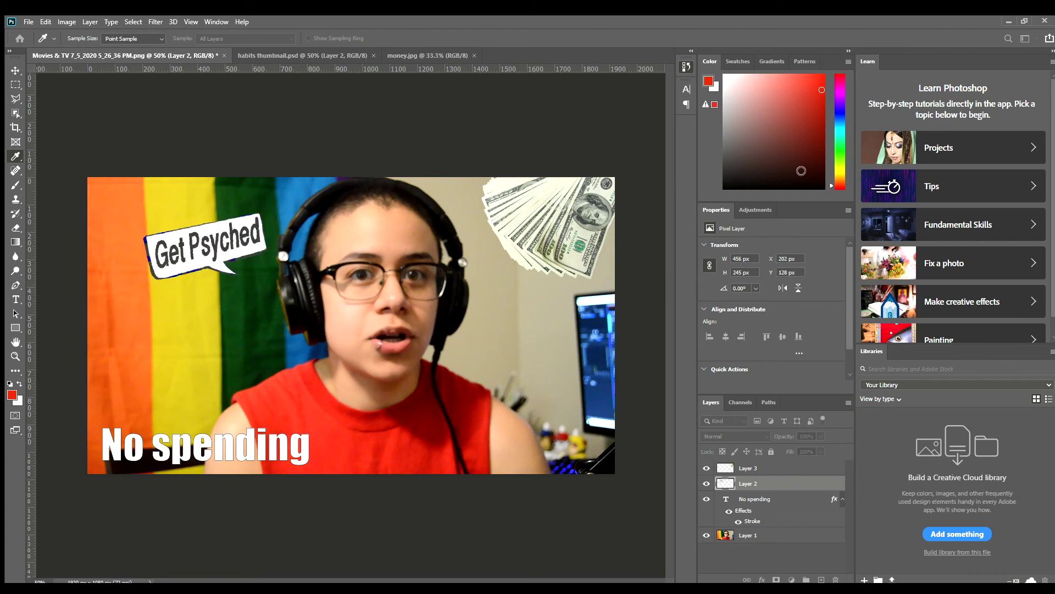
pyautogui.click(757, 185)
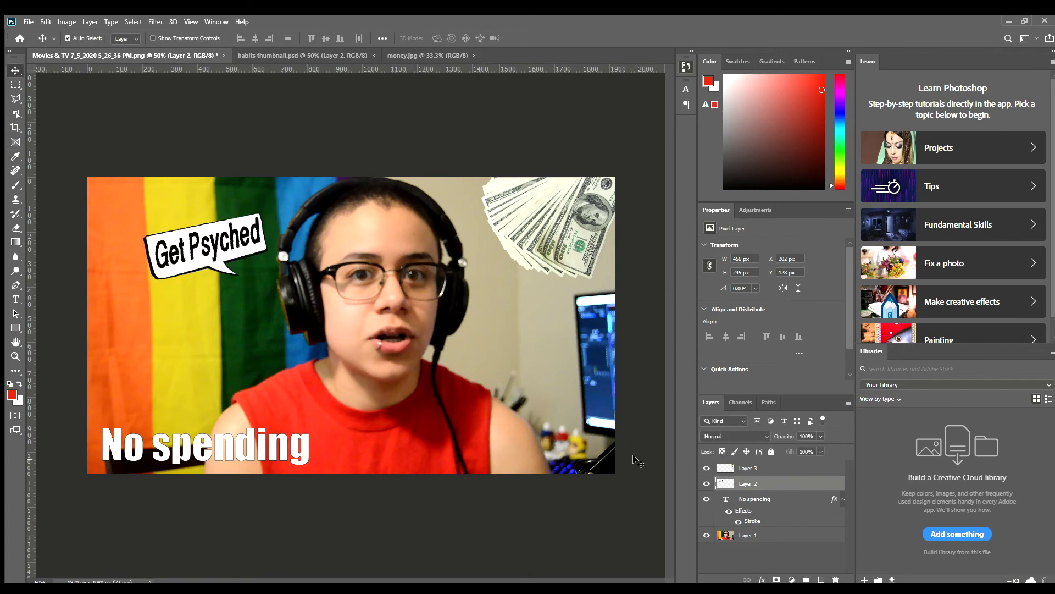